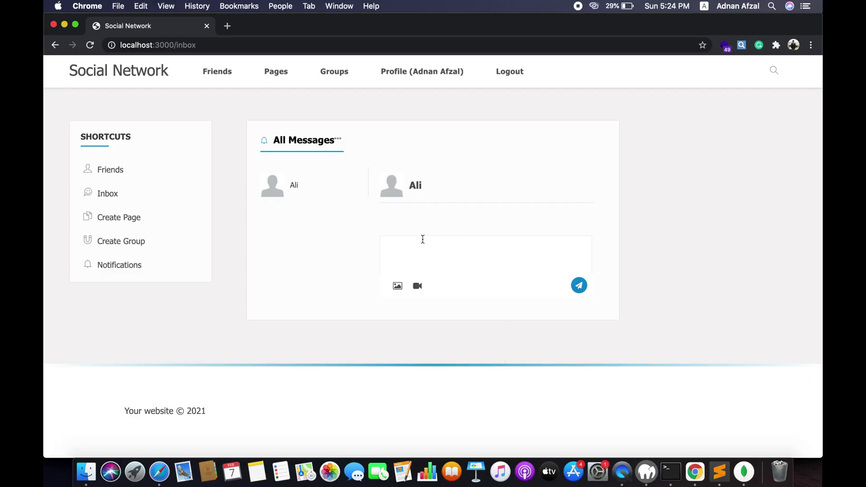
Send 'hi' to the friend in the inbox chat, then switch to MongoDB Compass's users collection.
click(578, 286)
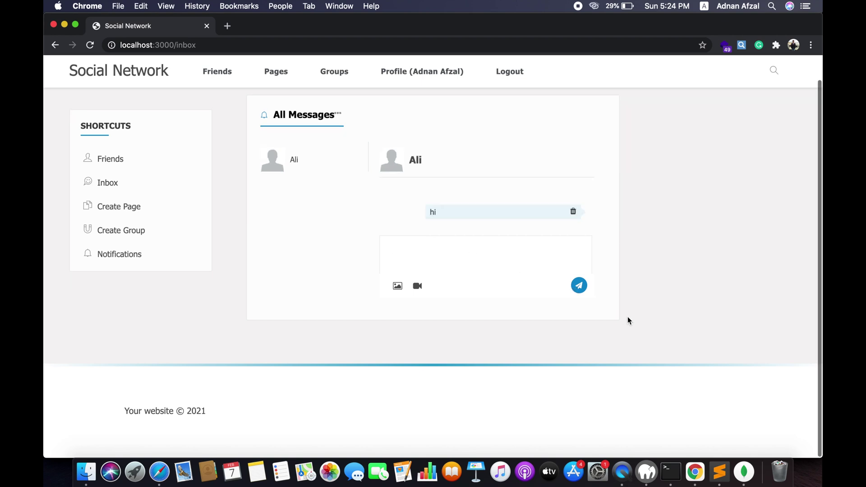
click(744, 472)
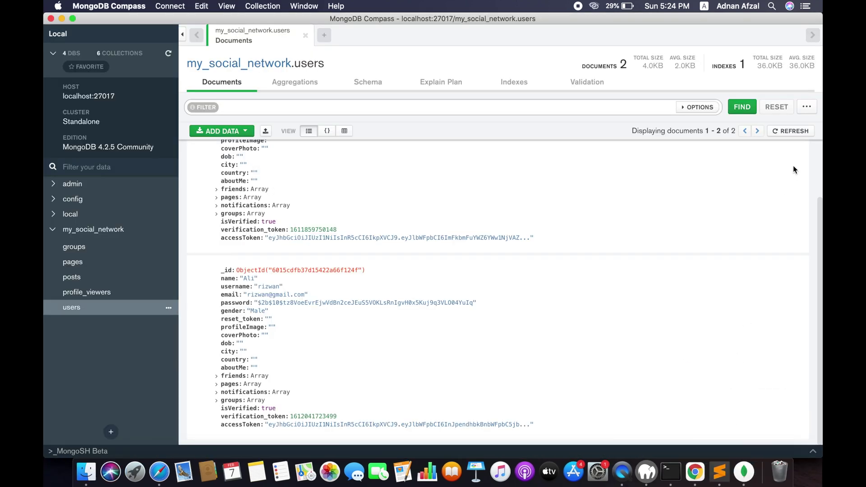
Reload the users documents and expand the friend's first inbox message to view its encrypted value.
click(789, 134)
click(216, 190)
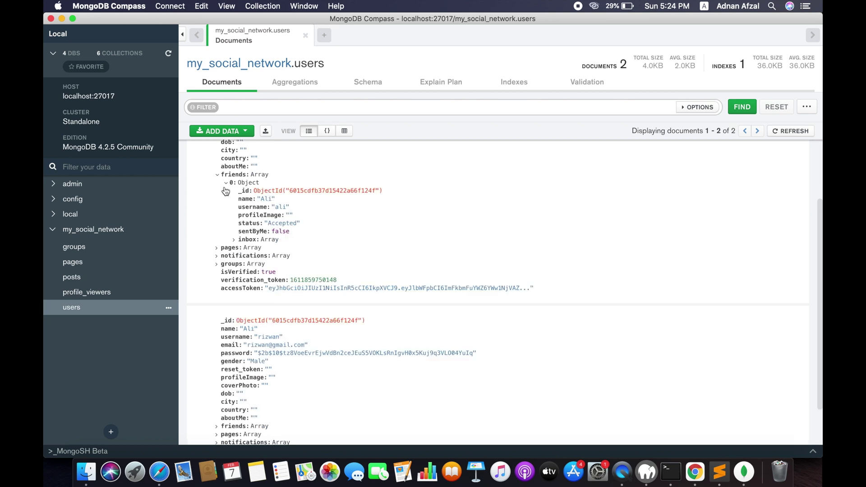
click(234, 240)
click(244, 248)
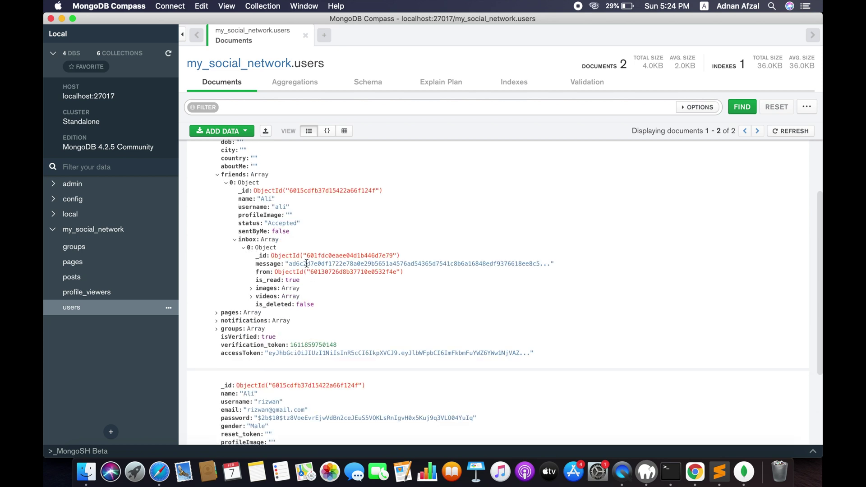
double_click(301, 263)
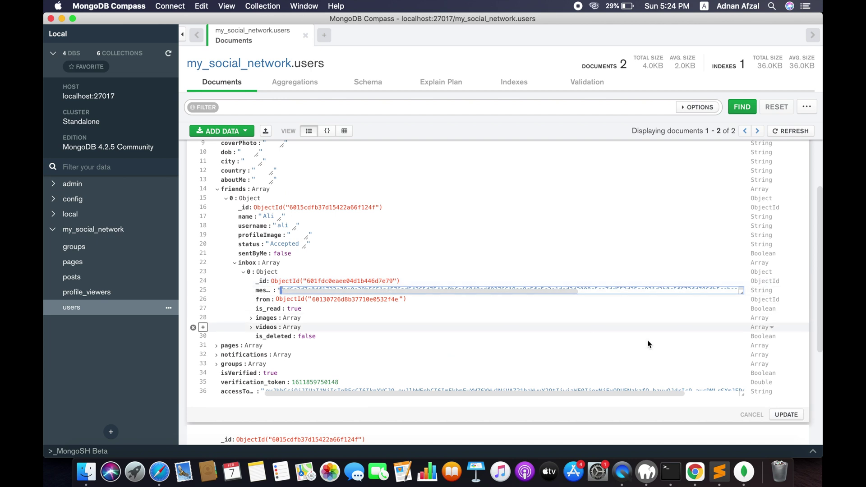
click(744, 416)
Send the second chat message 'how r u ?' to the friend.
click(695, 472)
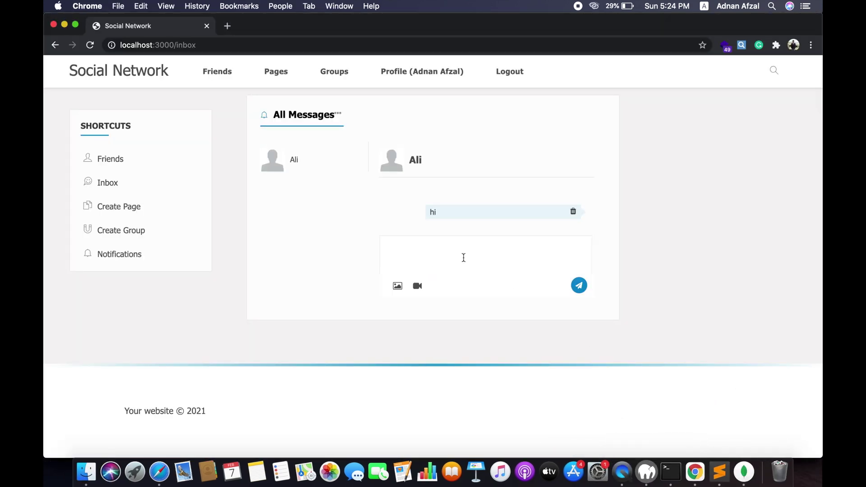
text(how r u ?)
click(580, 285)
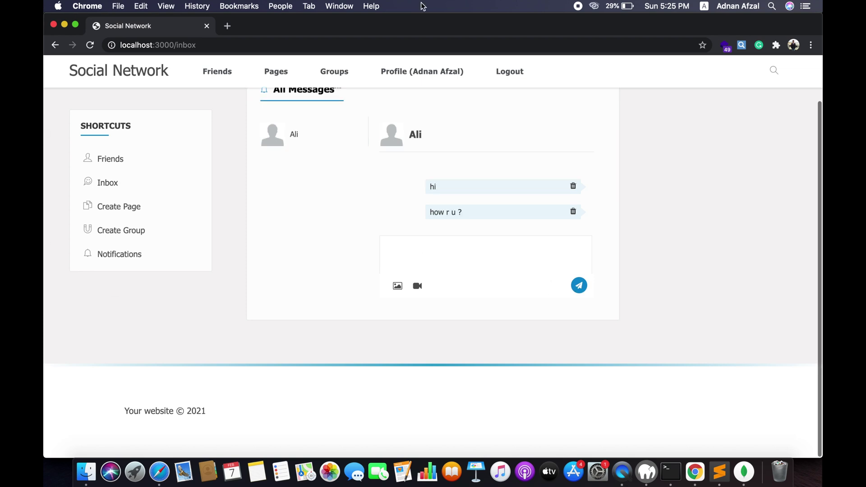
click(751, 475)
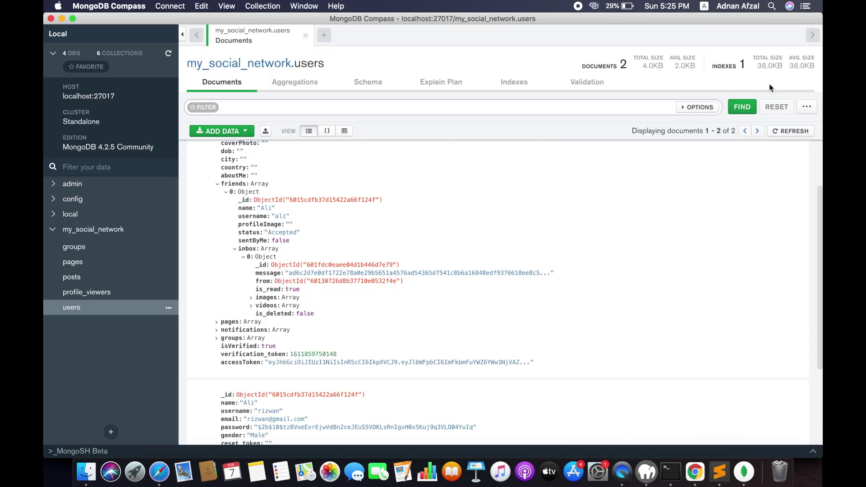
Reload users, expand both inbox messages to compare their encrypted strings, then reload the Social Network inbox.
click(782, 135)
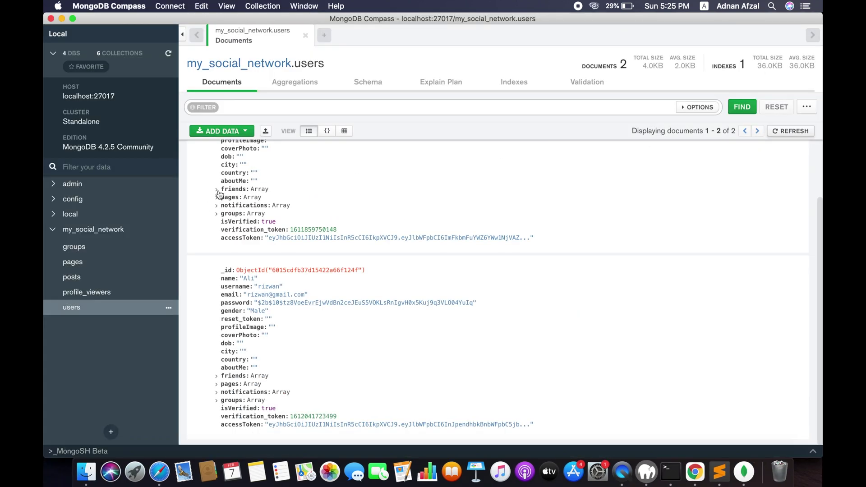
click(217, 184)
click(225, 192)
scroll(243, 235, up, 1)
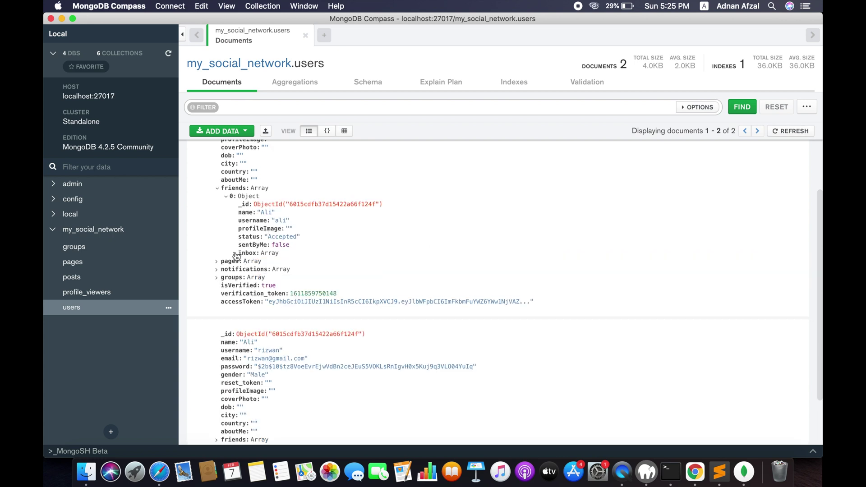
click(235, 257)
click(243, 274)
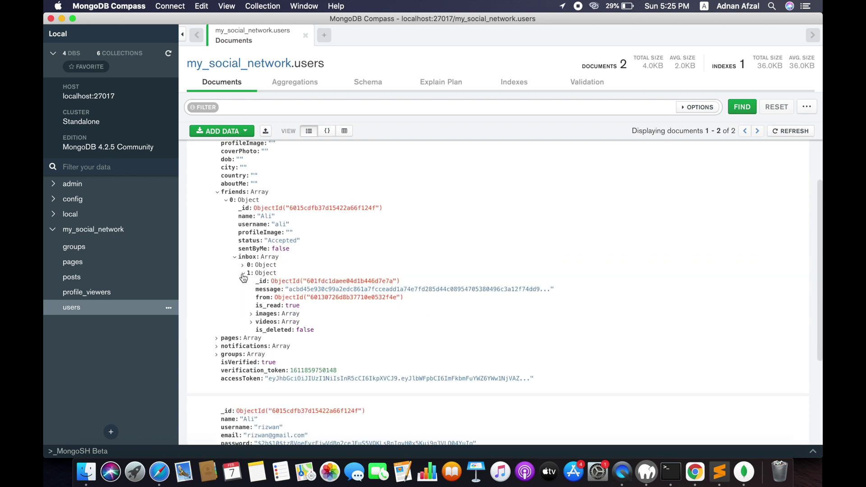
drag(296, 290, 388, 290)
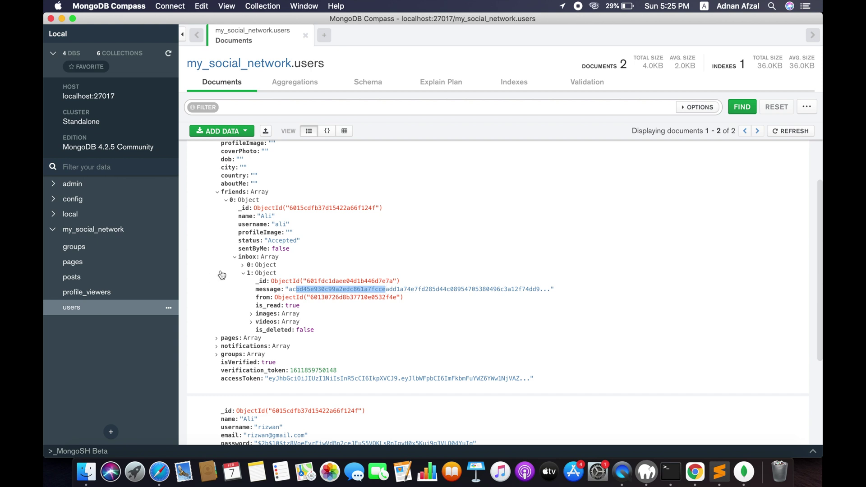
click(244, 266)
drag(304, 281, 389, 289)
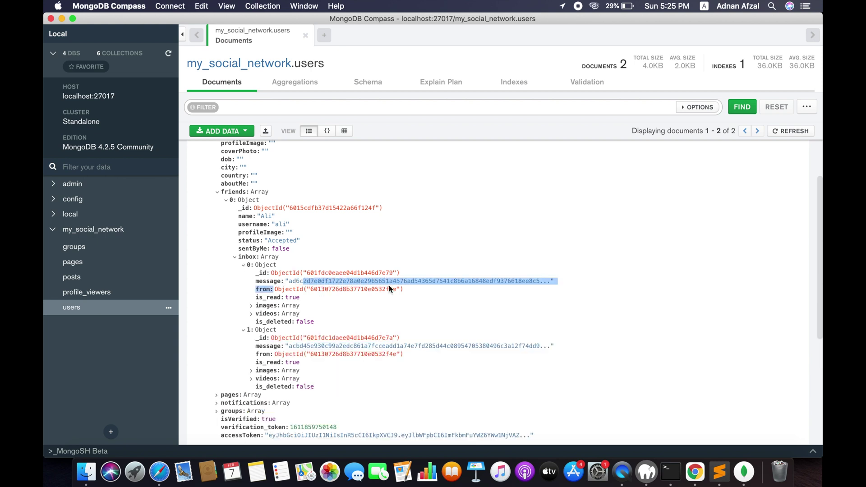
click(693, 460)
click(109, 182)
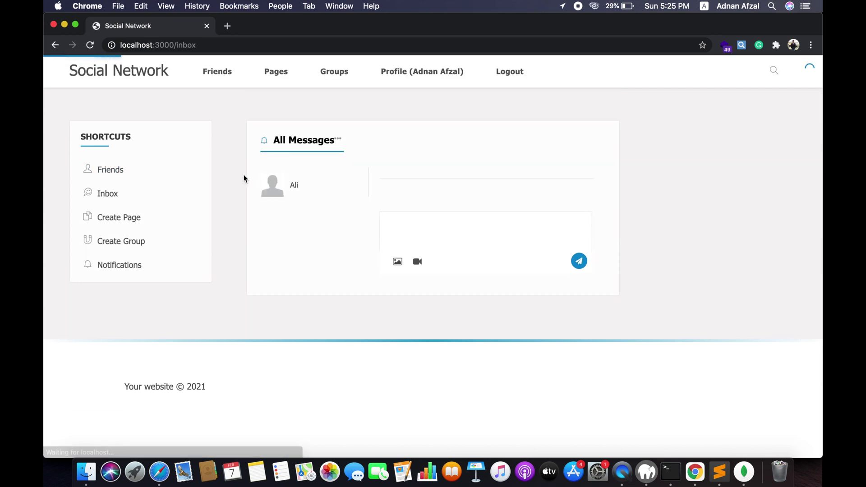
Open Ali's conversation to see both messages readable, then return to the Social Network home page.
click(272, 188)
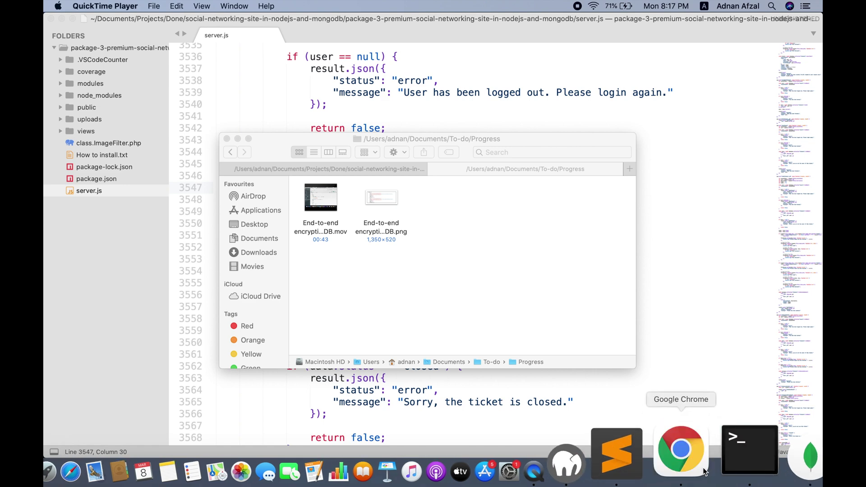
click(705, 471)
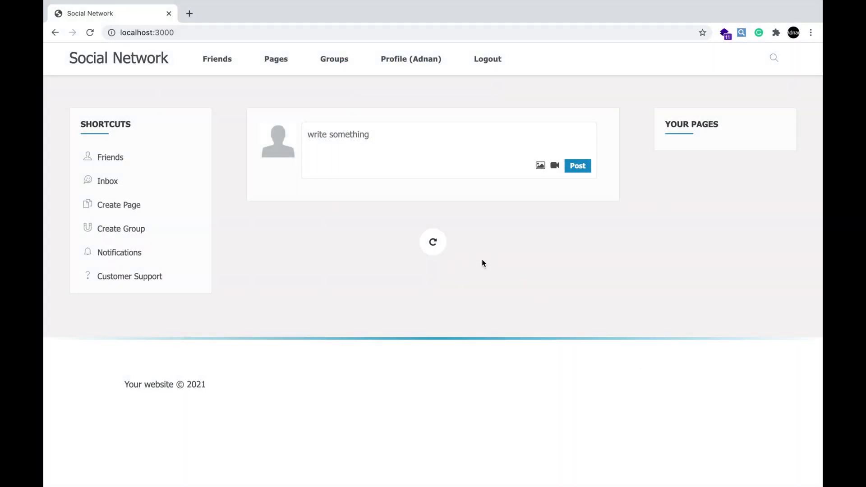
Create a Customer Support ticket with the query 'Hello, I am having a problem. Check screenshot.'.
click(136, 276)
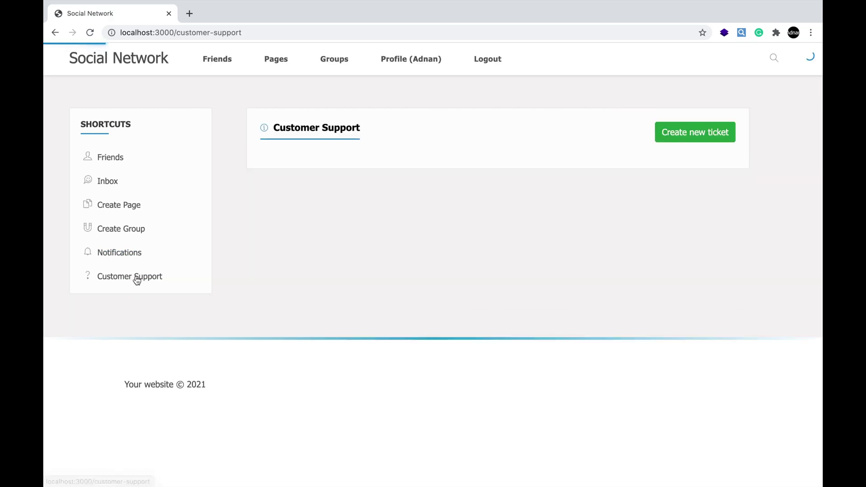
click(682, 135)
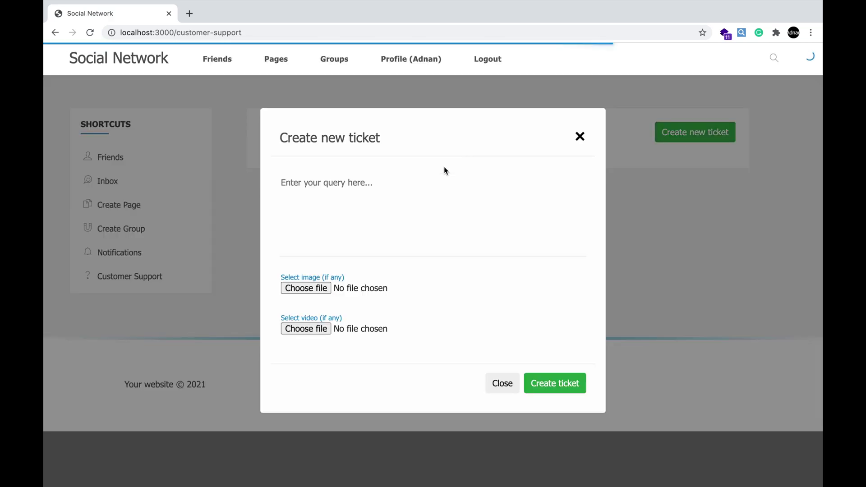
click(345, 189)
text(Hello, I am having a problem.)
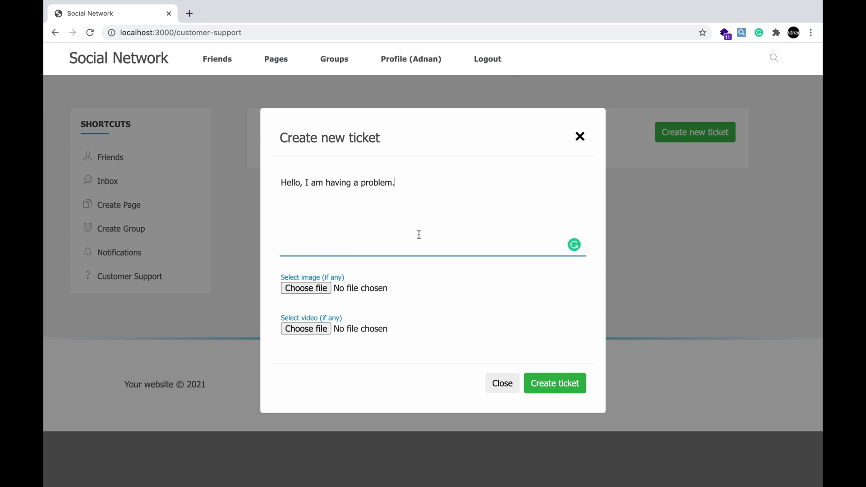
text(Check screenshot.)
click(302, 288)
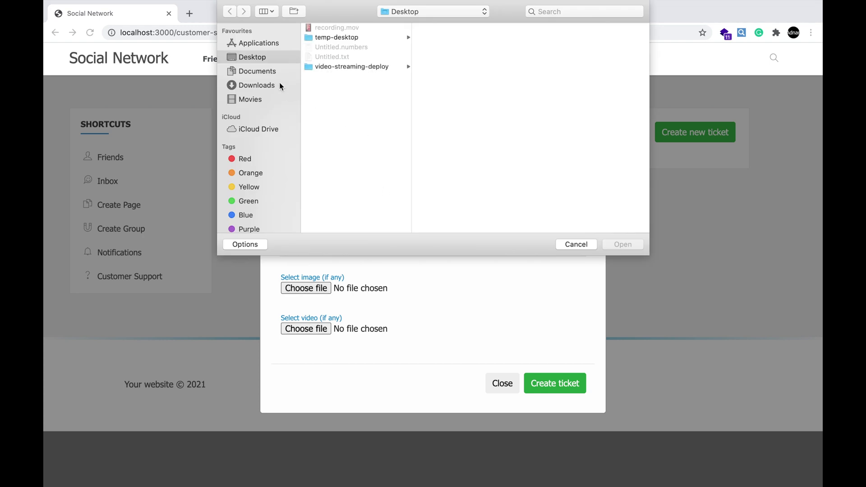
Attach IMG_0505.JPG from Documents > Photos to the ticket.
click(277, 73)
click(339, 134)
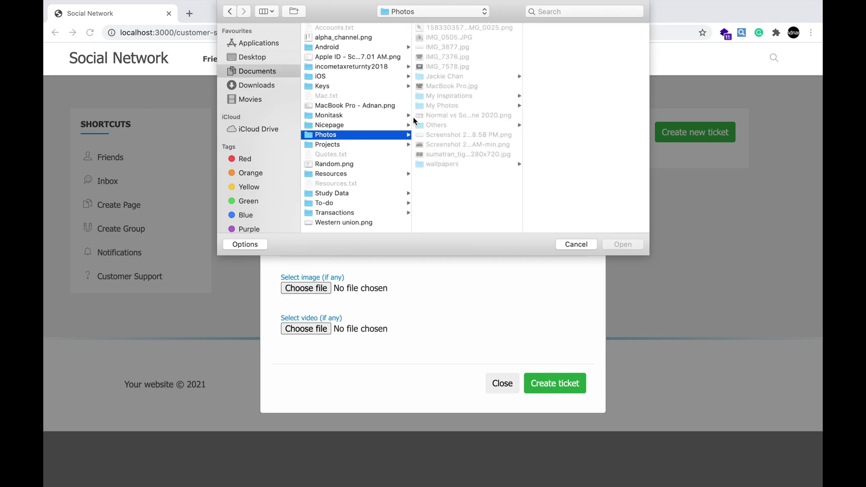
click(452, 37)
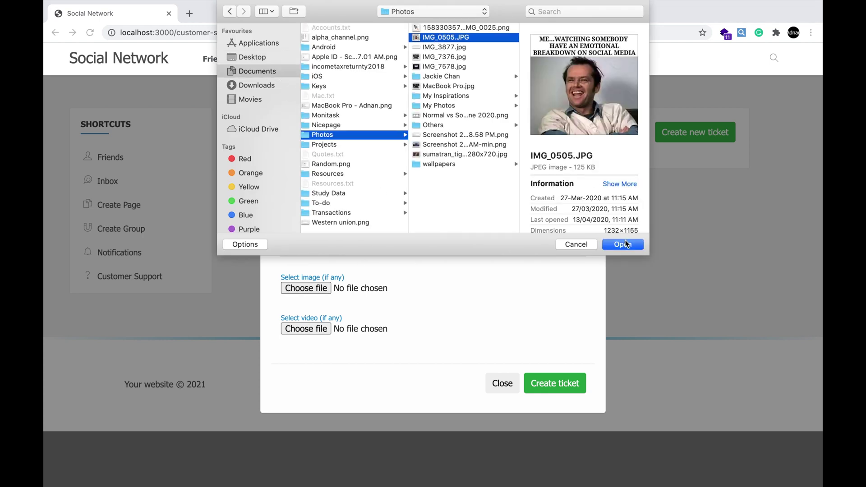
click(626, 244)
Submit the ticket and confirm it appears as open on the Customer Support list.
scroll(569, 280, down, 7)
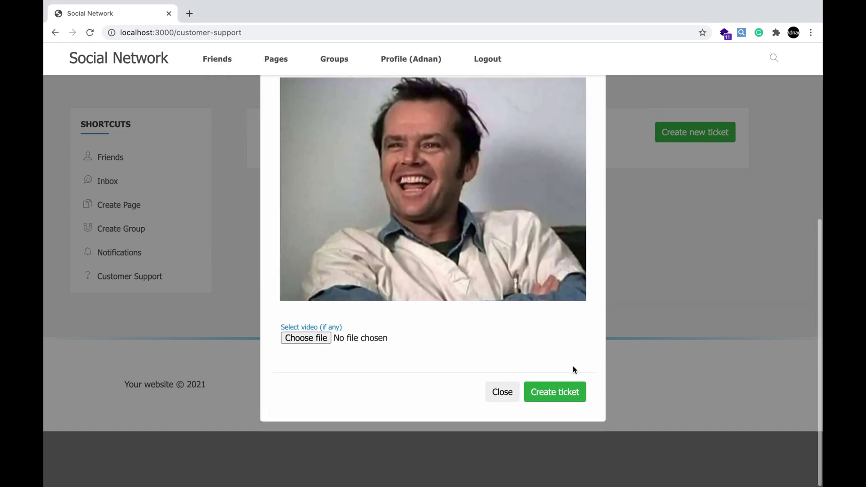
click(559, 392)
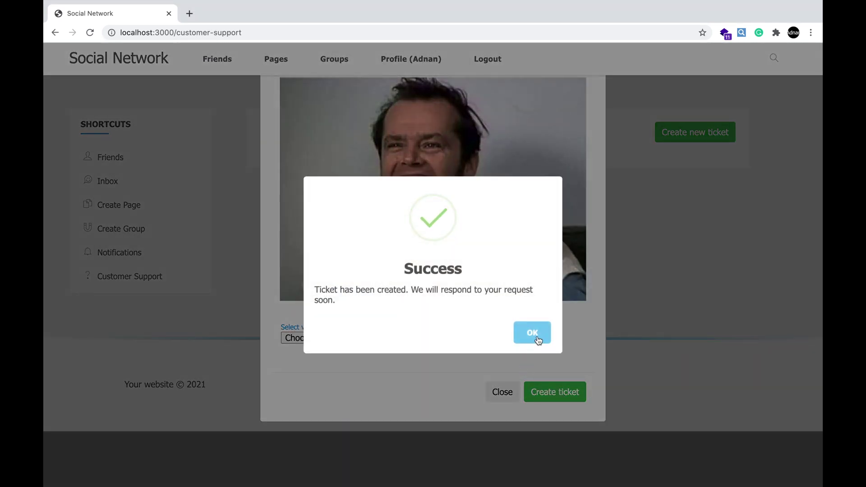
click(537, 338)
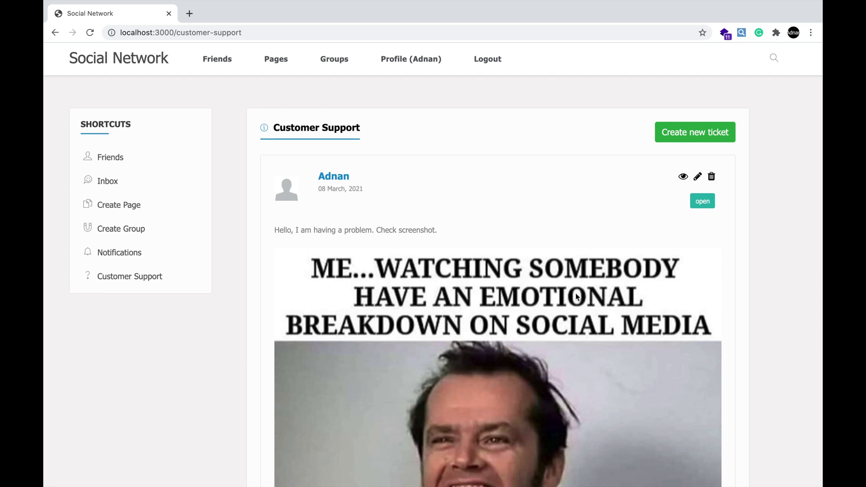
click(153, 277)
scroll(386, 222, down, 5)
scroll(386, 221, down, 3)
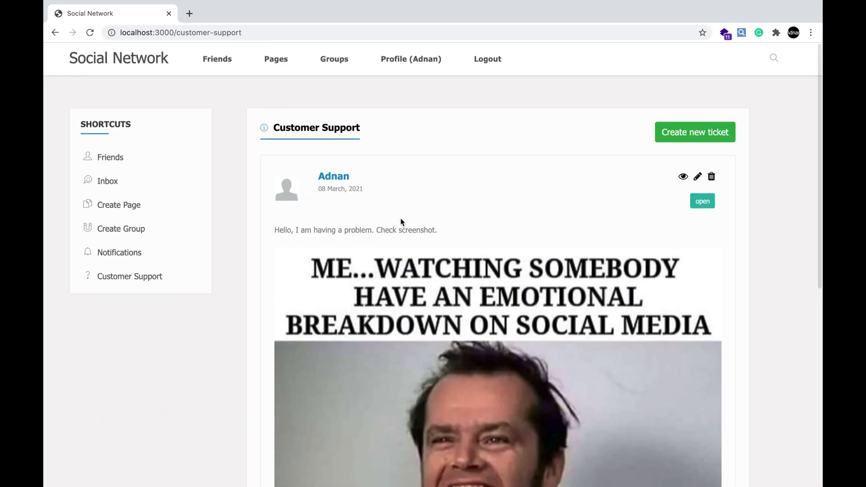
Open the Admin Panel at localhost:3000 in a new browser tab.
key(ctrl+t)
text(localhost:8888/programming-computers/)
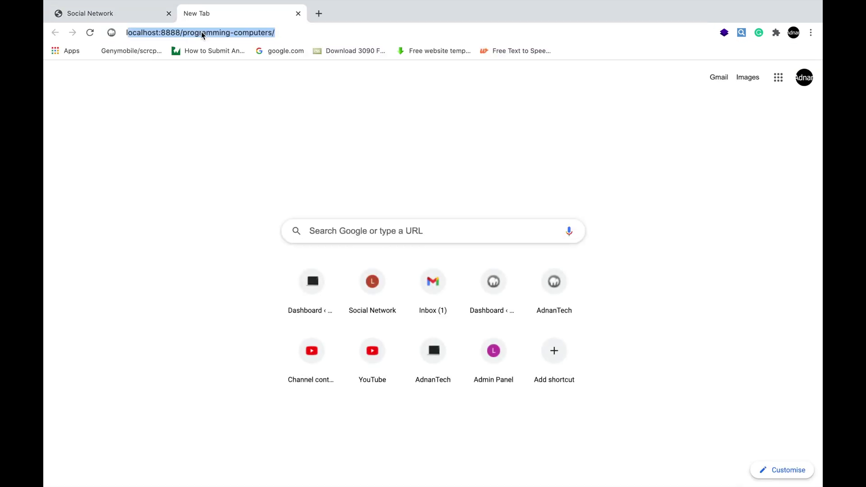
key(alt+shift+Left)
key(alt+shift+Left)
key(alt+shift+Left)
text(3000/)
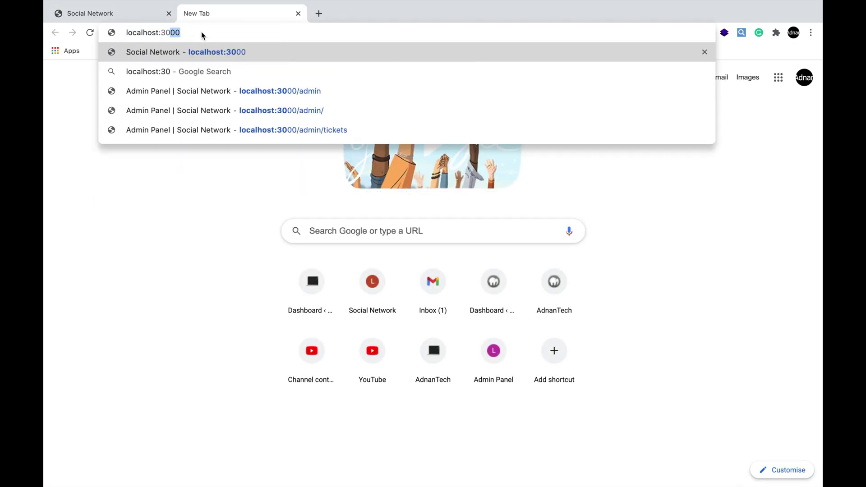
text(ad)
key(Return)
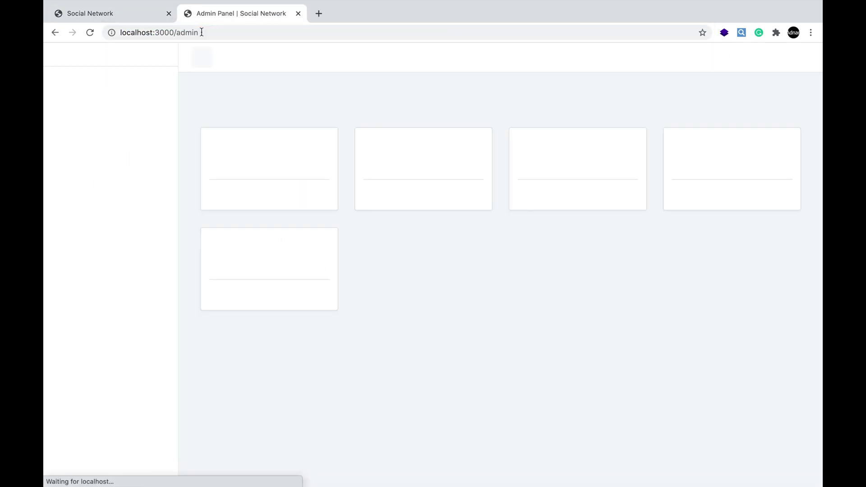
Open the user's support ticket and post the comment 'Okay, let me check this.'.
click(135, 160)
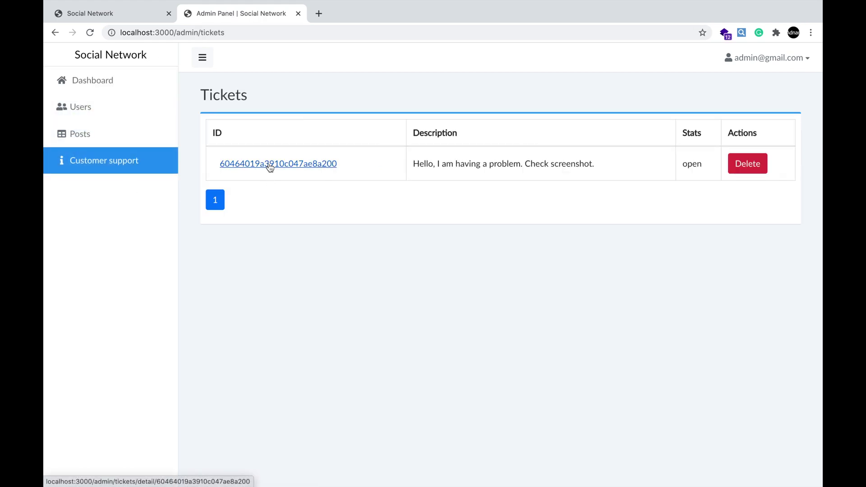
click(270, 167)
scroll(441, 166, down, 7)
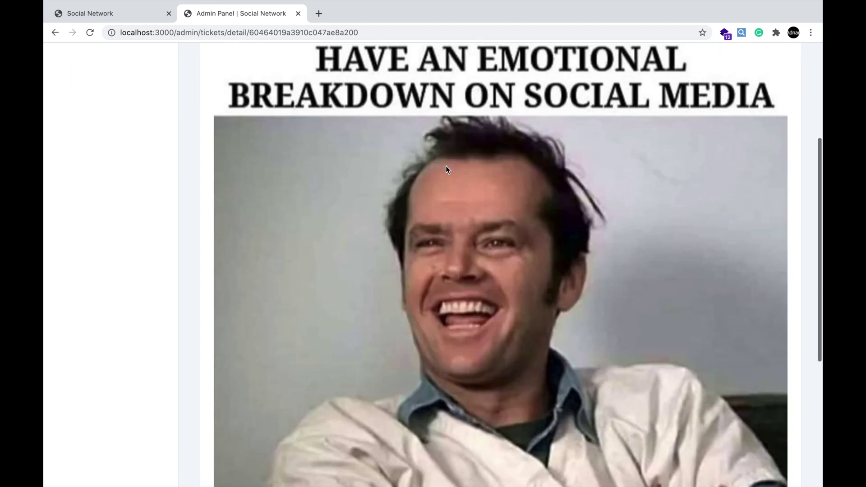
scroll(446, 167, down, 3)
click(364, 359)
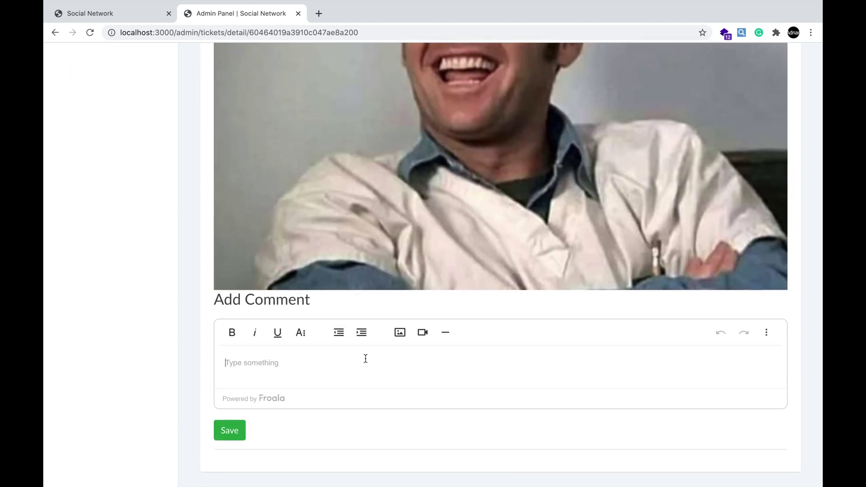
text(Okay, let me check this.)
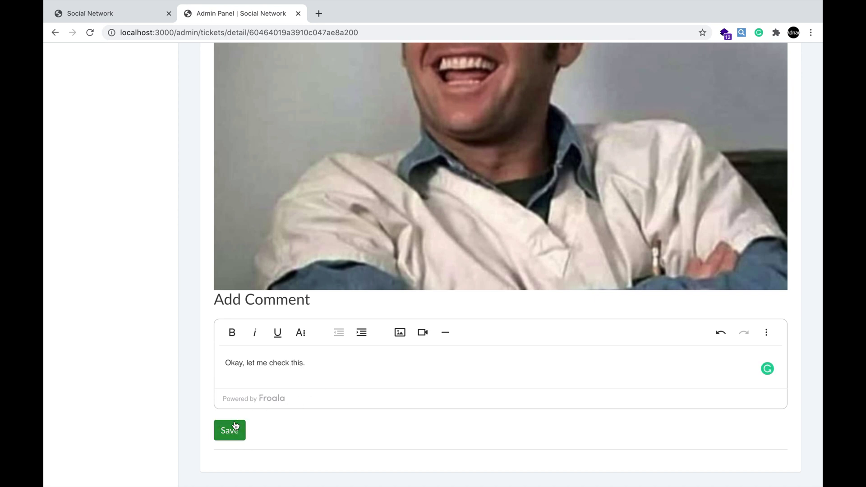
click(234, 428)
scroll(330, 410, down, 2)
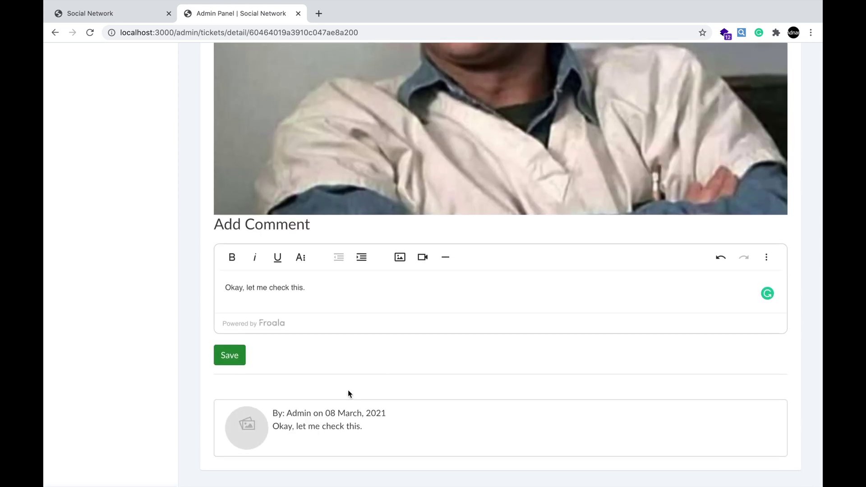
On the user's side, open the support ticket to see the admin's comment.
click(143, 18)
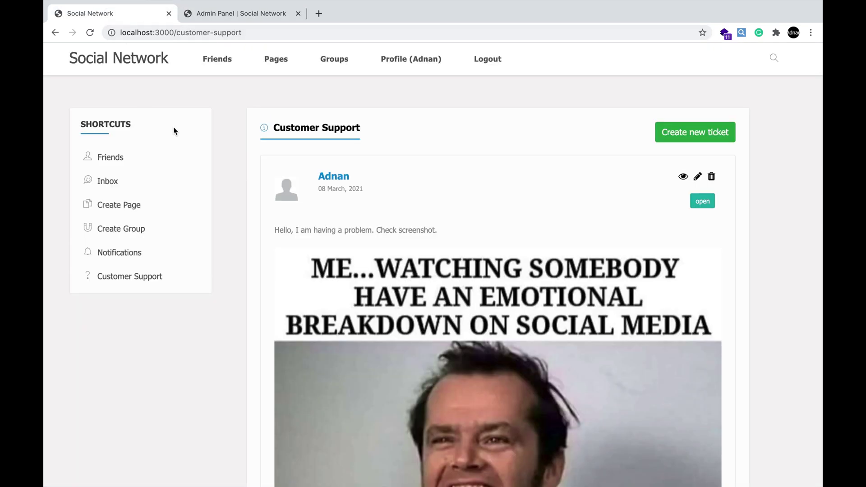
click(682, 177)
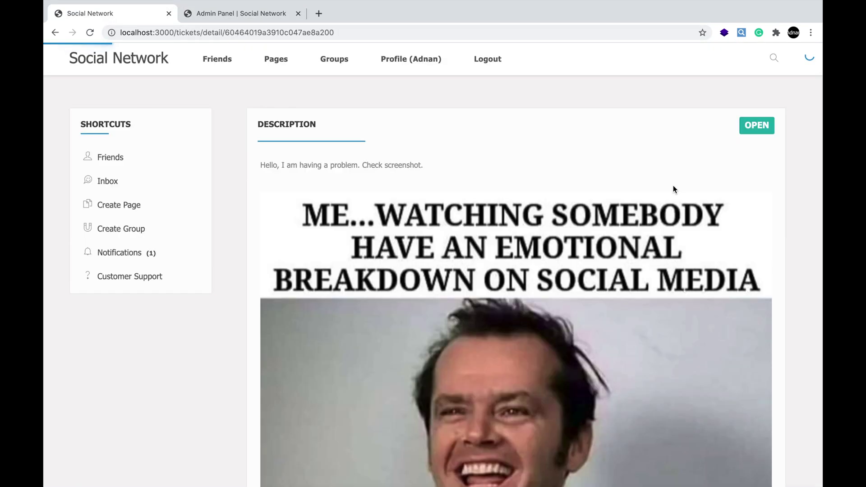
scroll(418, 217, down, 10)
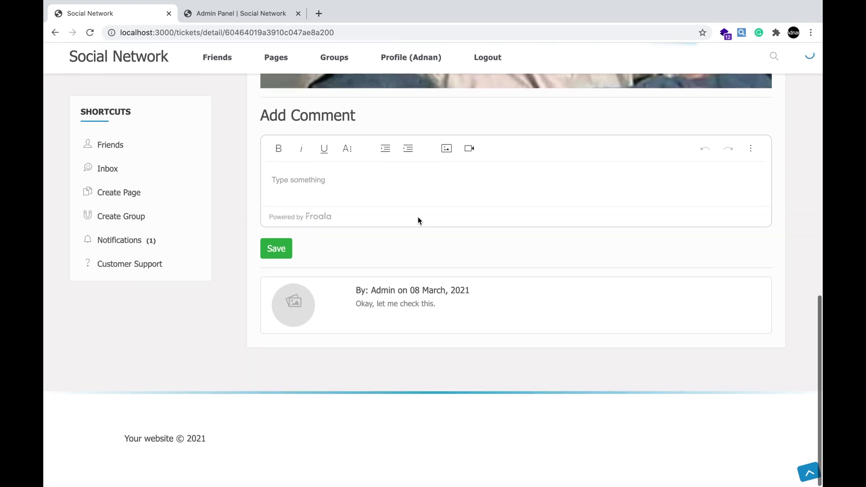
click(325, 188)
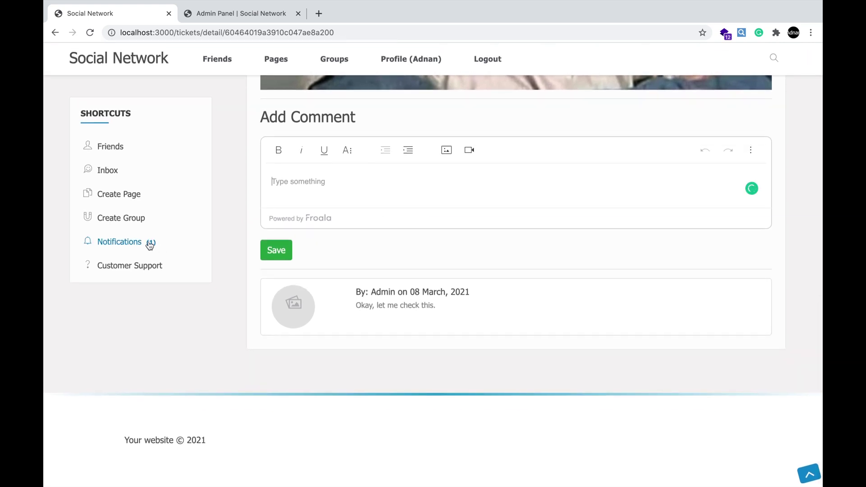
Reply 'Thanks.' on the ticket reached through the new-comment notification.
click(124, 242)
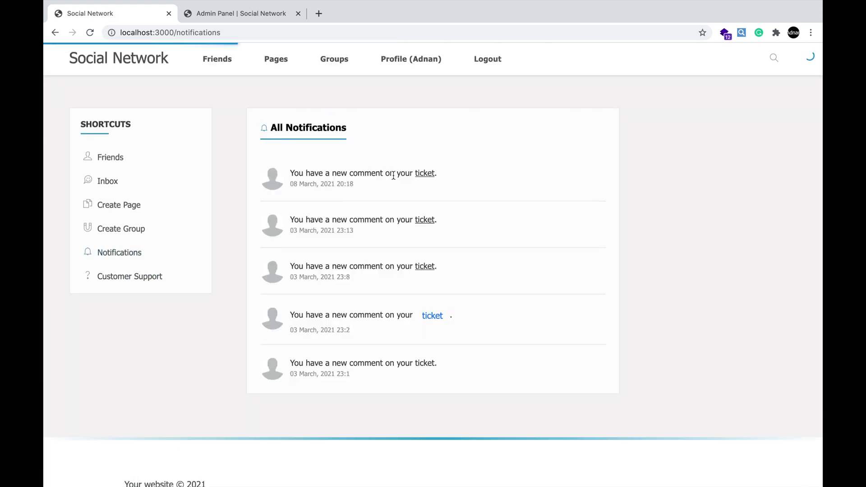
click(423, 176)
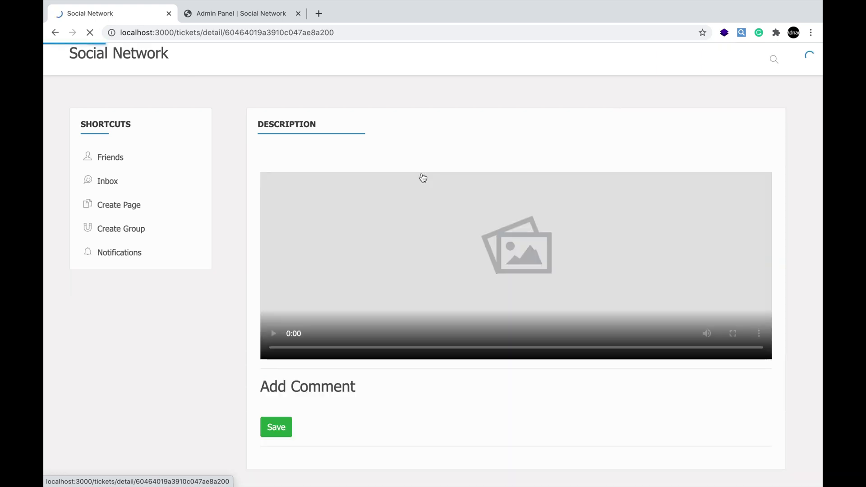
scroll(357, 196, down, 10)
scroll(356, 196, down, 3)
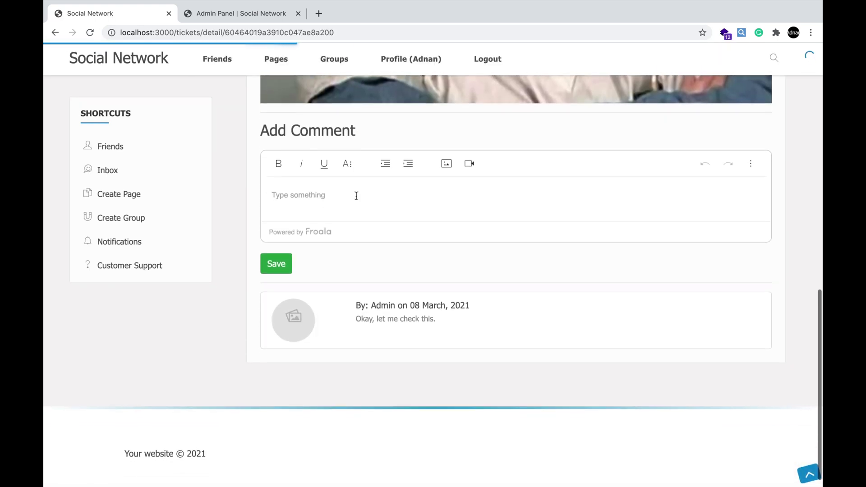
click(354, 193)
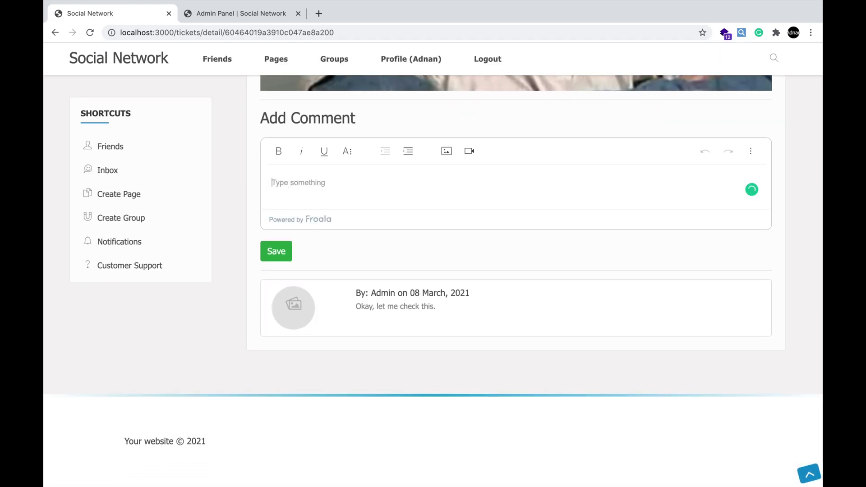
text(Thanks.)
click(284, 251)
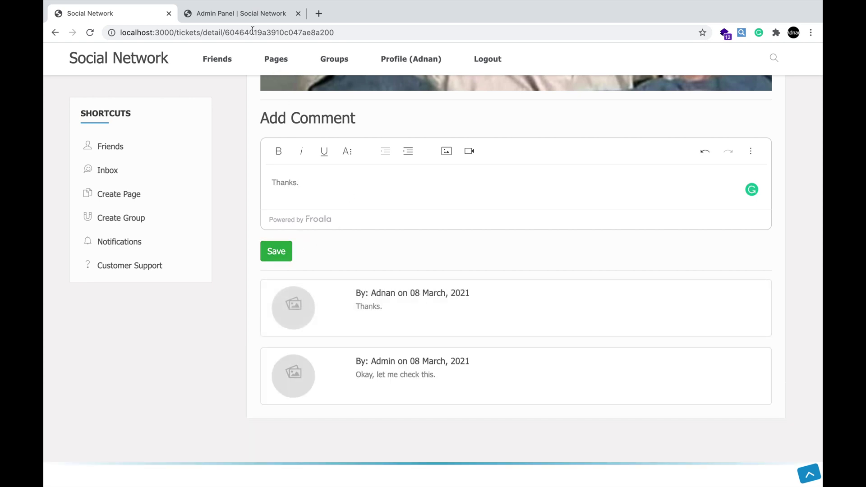
click(246, 17)
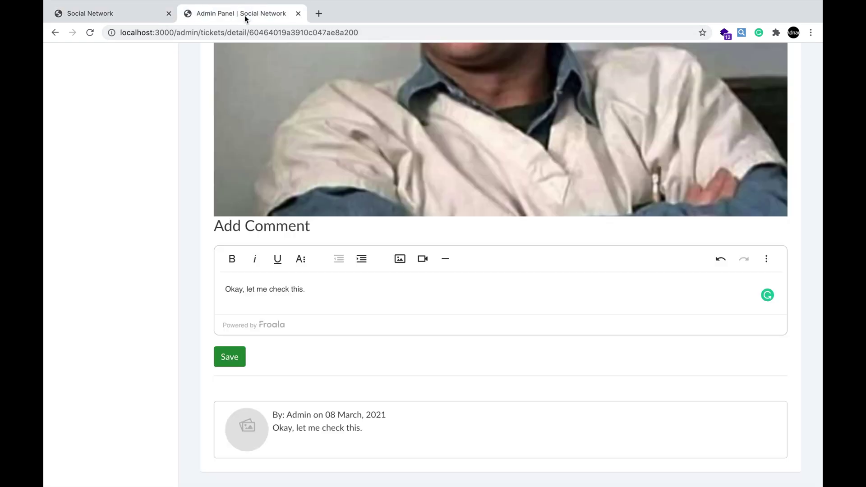
Reload the admin ticket page to see the user's 'Thanks.' reply, then return to the ticket list.
click(97, 34)
scroll(424, 234, down, 10)
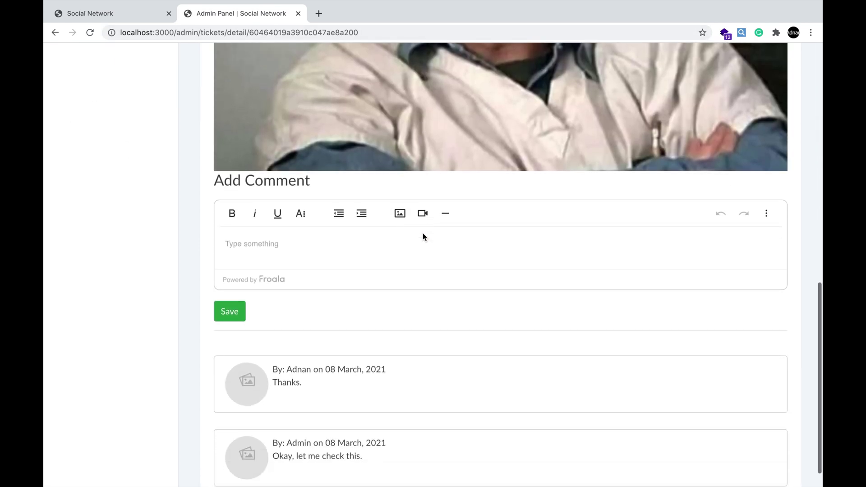
scroll(423, 237, down, 1)
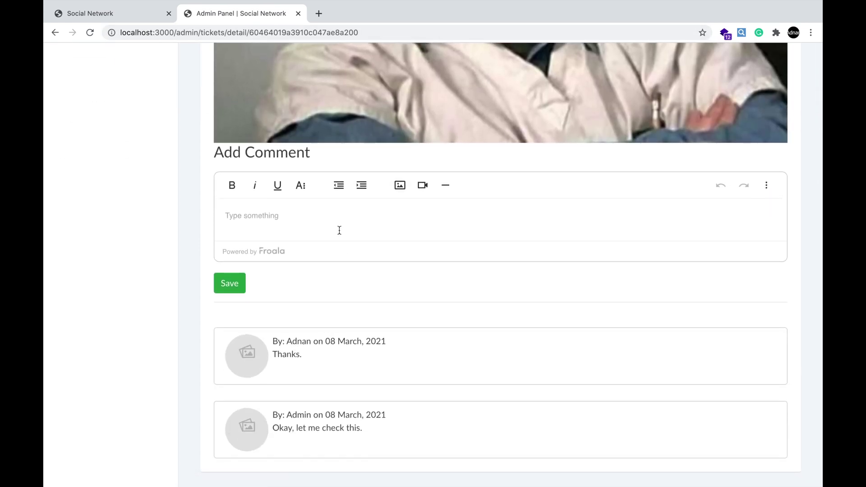
scroll(317, 233, up, 12)
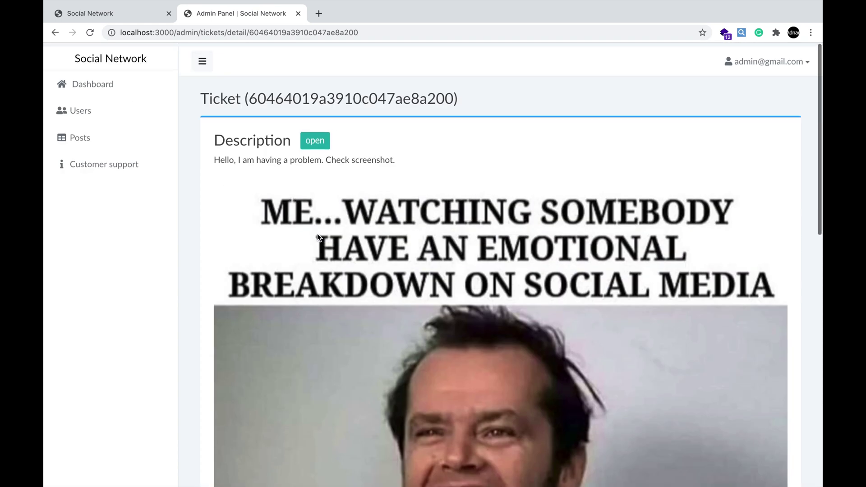
click(134, 163)
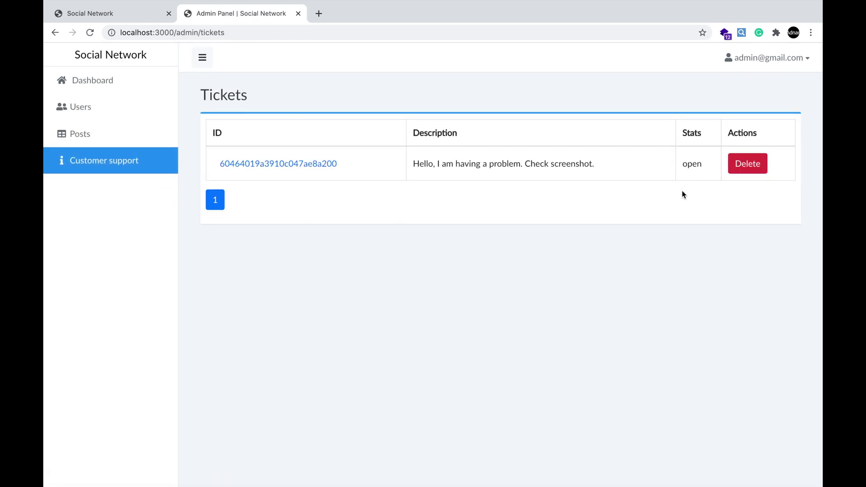
Change the ticket's status to Closed and save the change.
click(692, 166)
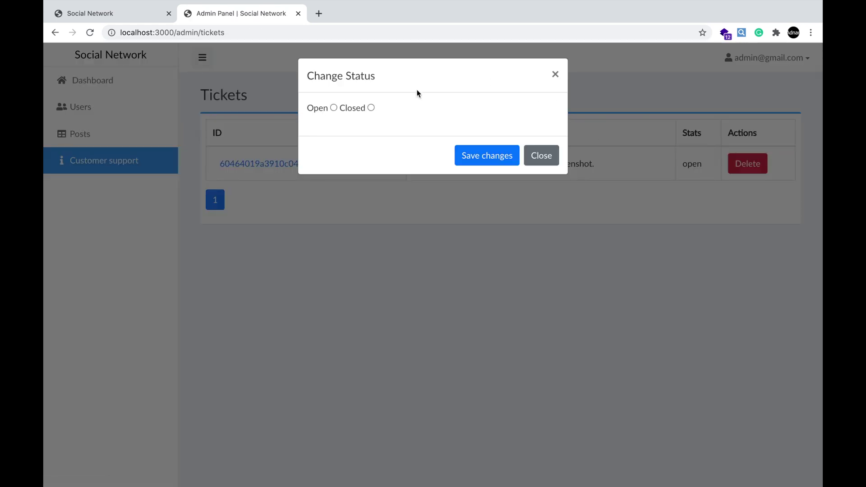
click(322, 109)
click(361, 110)
click(491, 155)
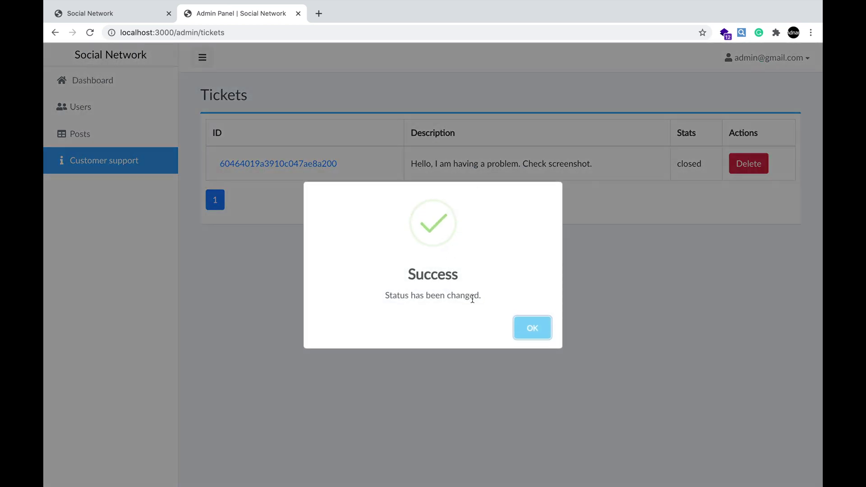
click(537, 333)
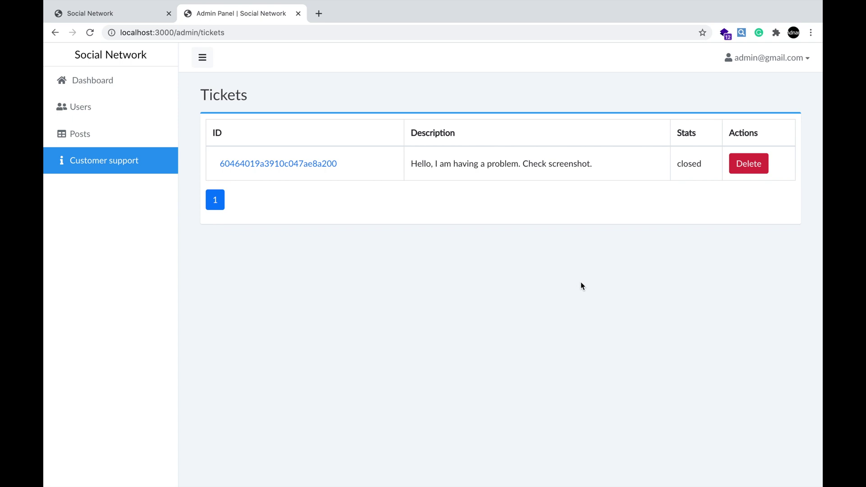
click(78, 14)
Open the ticket on the user's Customer Support page to verify it is marked CLOSED.
click(121, 269)
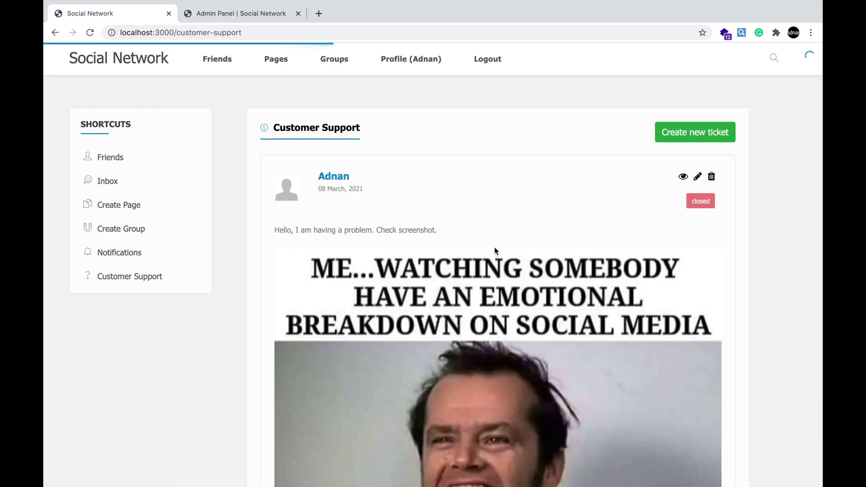
scroll(492, 245, down, 8)
scroll(493, 245, up, 10)
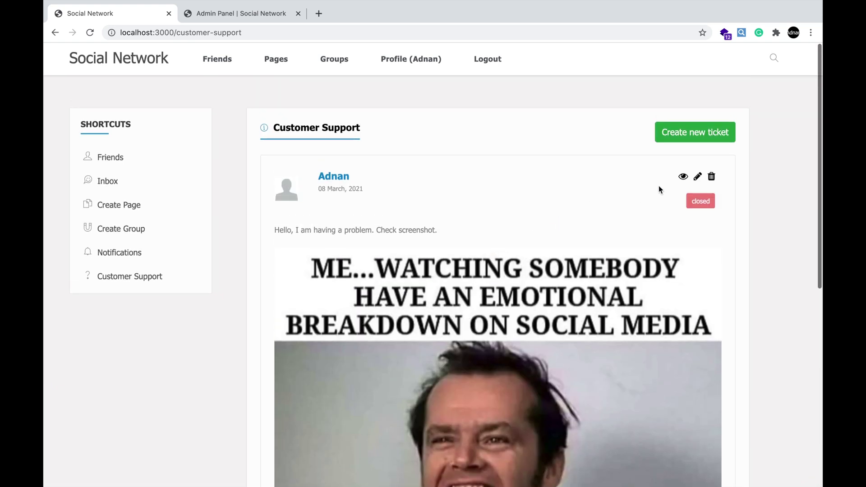
click(683, 177)
scroll(546, 219, down, 10)
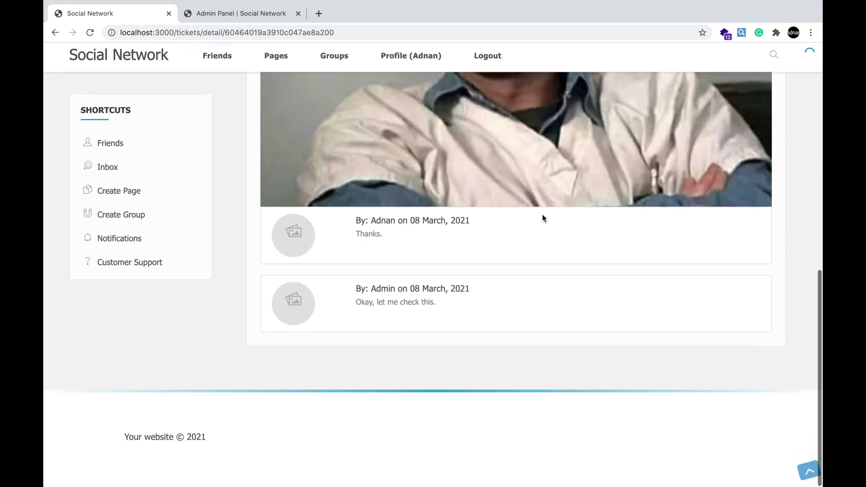
scroll(429, 261, up, 10)
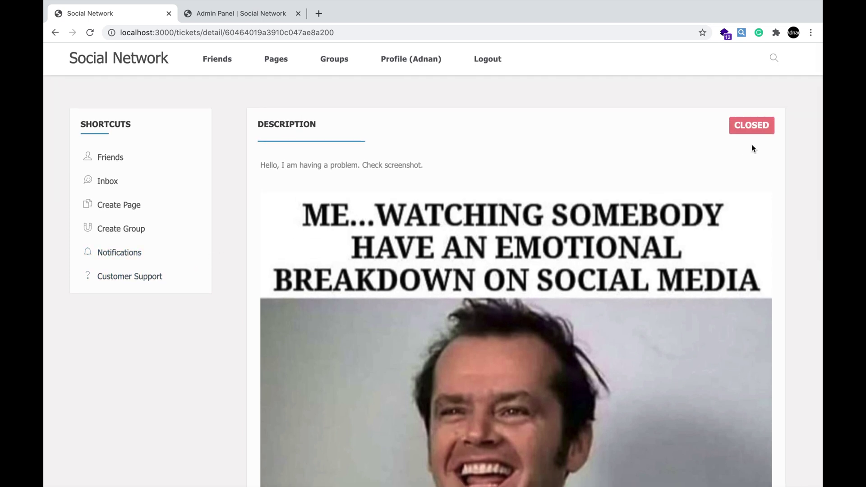
drag(752, 131, 737, 128)
Delete the closed ticket and confirm both the user and admin ticket lists are empty.
click(160, 277)
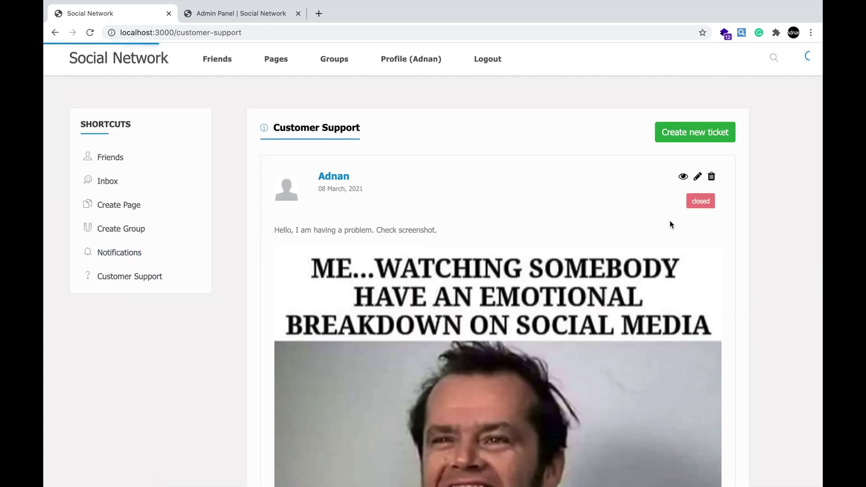
click(711, 177)
click(530, 328)
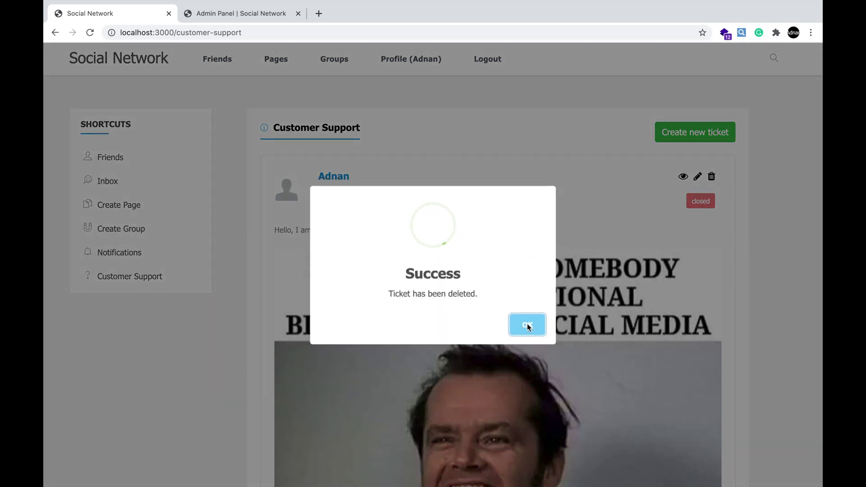
click(524, 328)
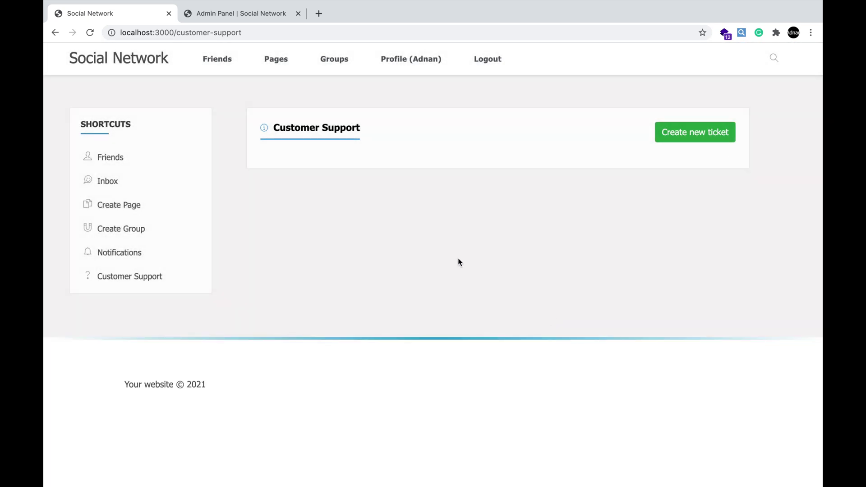
click(99, 273)
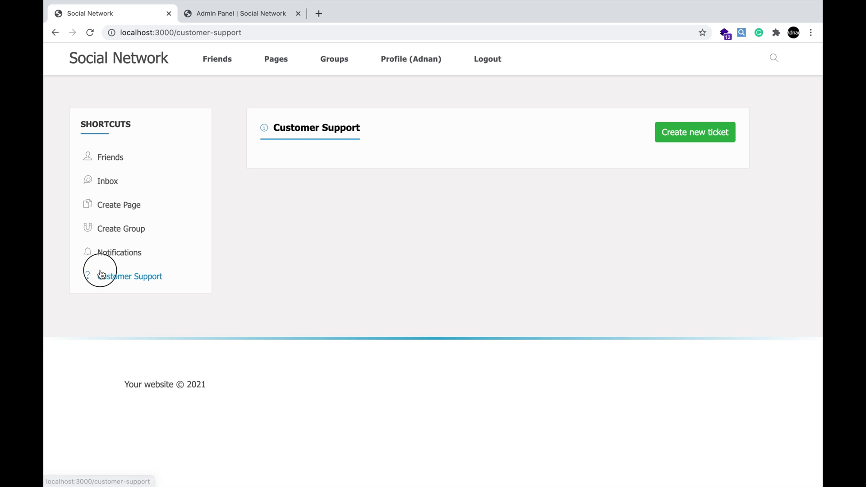
click(242, 14)
click(96, 162)
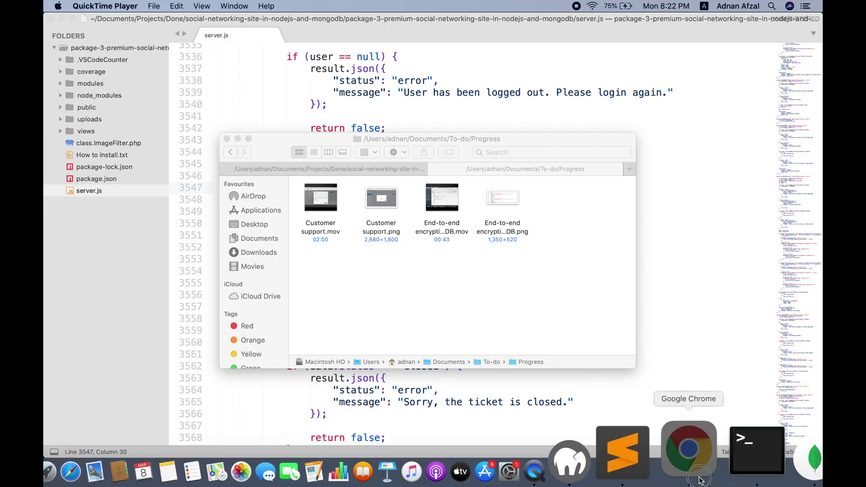
Bring the Social Network Admin Panel dashboard window to the front.
click(681, 449)
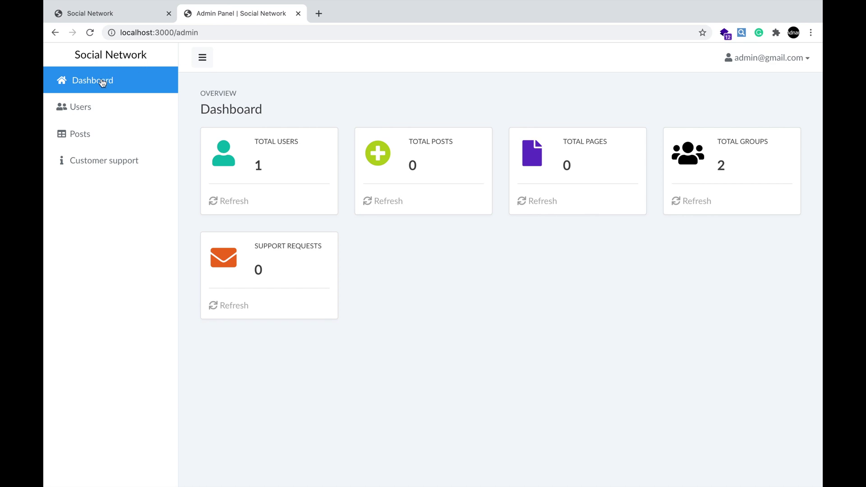
Ban the only registered user from the admin Users list.
click(90, 106)
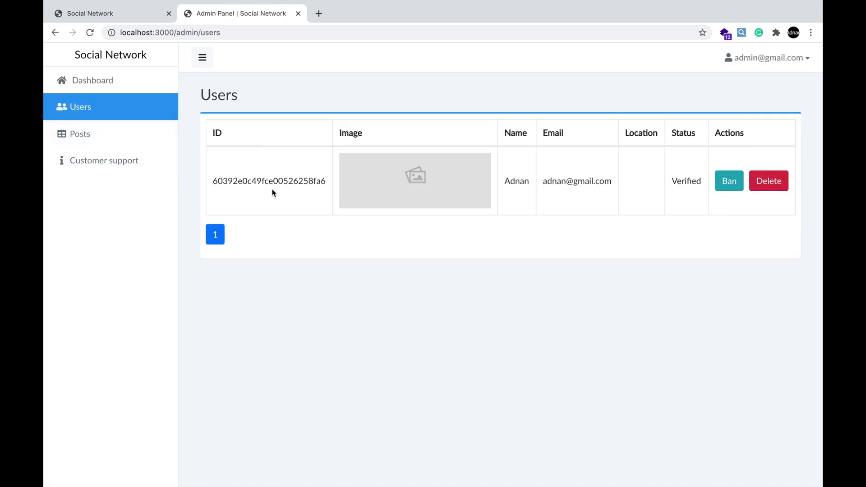
click(728, 183)
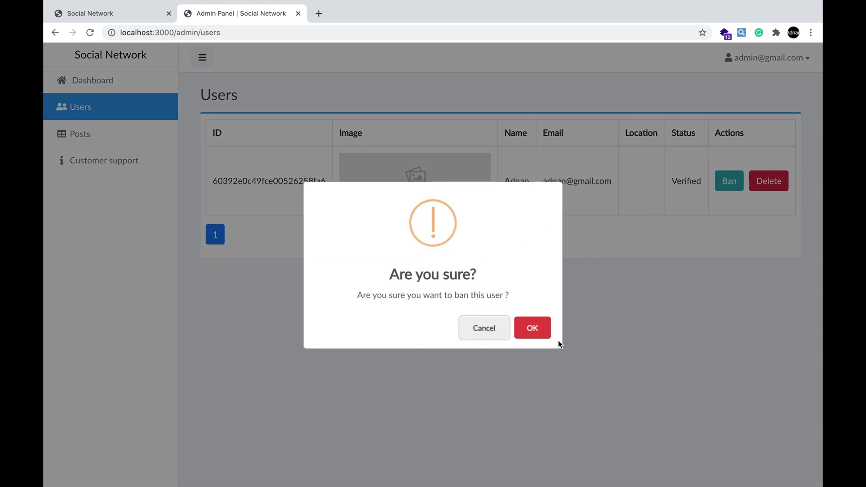
click(533, 328)
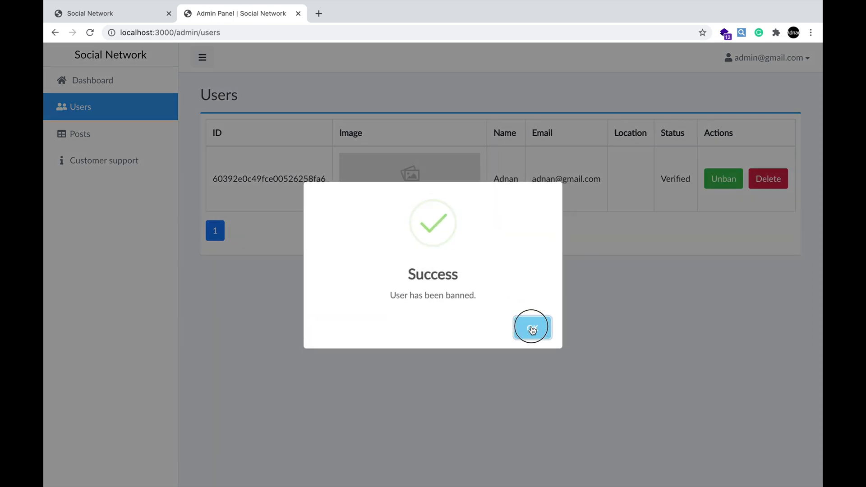
click(533, 330)
Try logging in as that user on the main site; the 'You have been banned.' error appears.
click(121, 17)
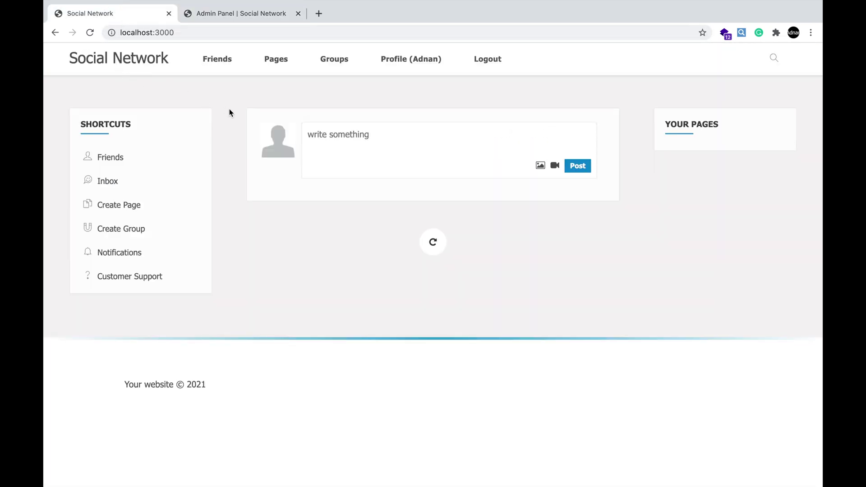
click(153, 65)
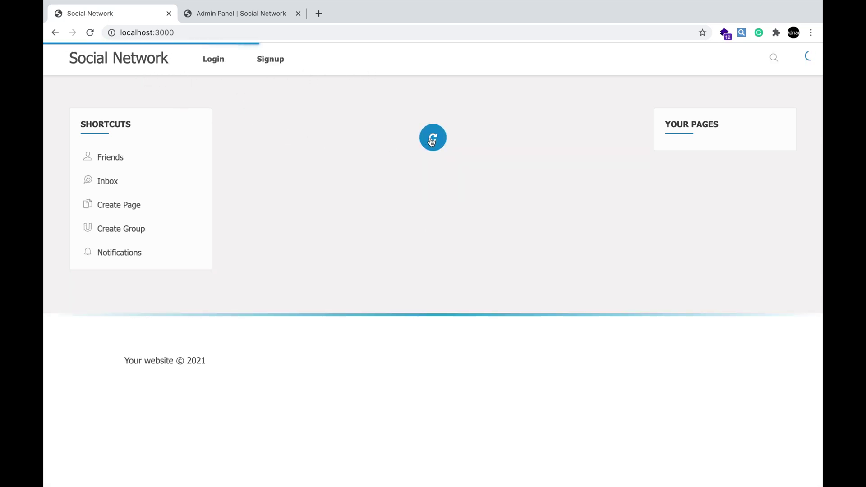
click(207, 59)
click(393, 216)
text(ad)
click(377, 238)
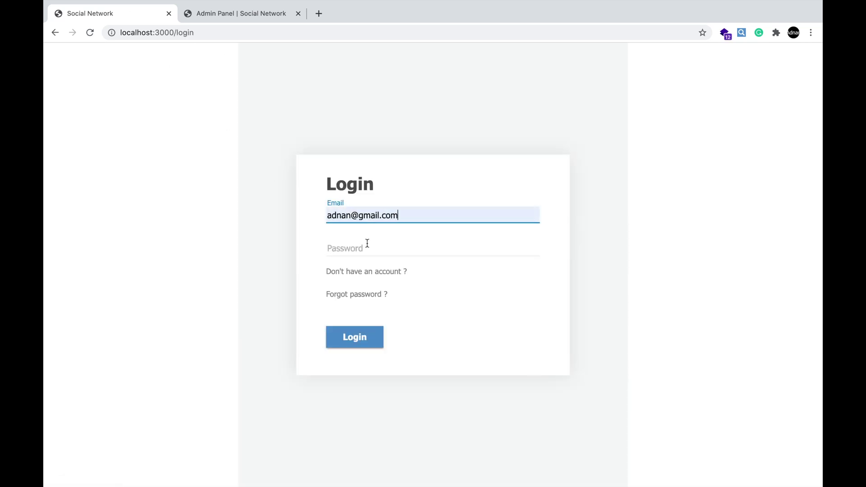
click(367, 244)
text(123)
key(Return)
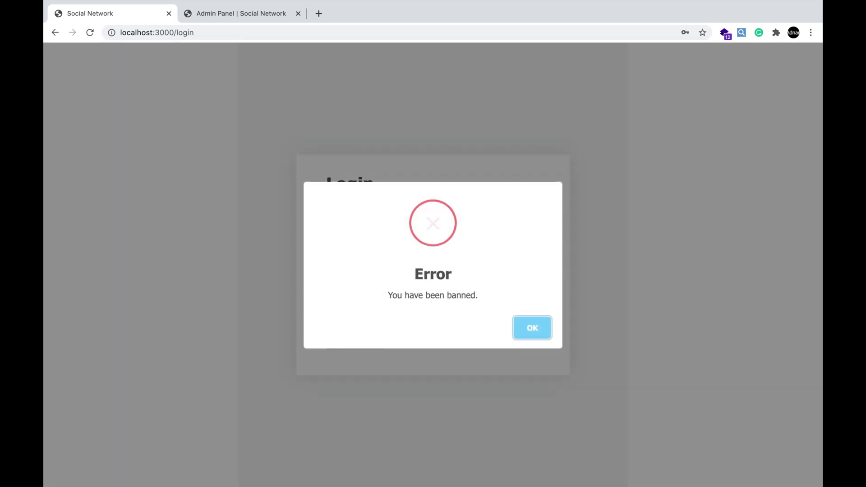
click(543, 328)
click(222, 23)
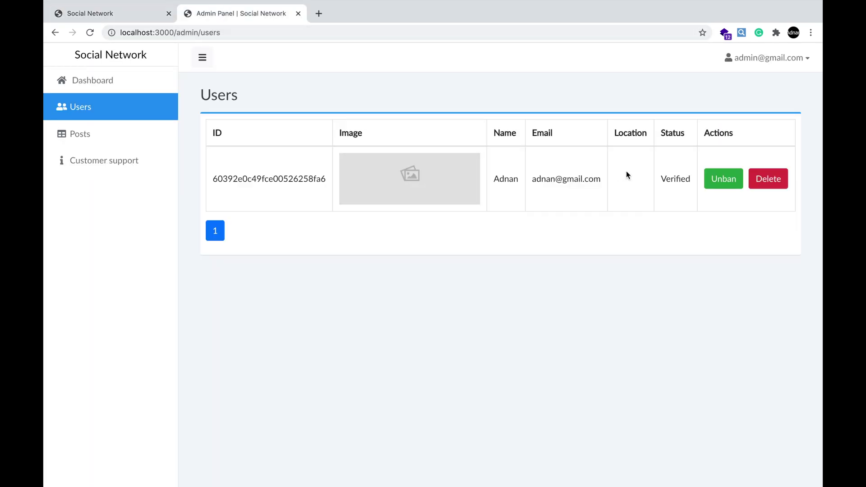
Lift the user's ban from the admin Users list.
click(707, 181)
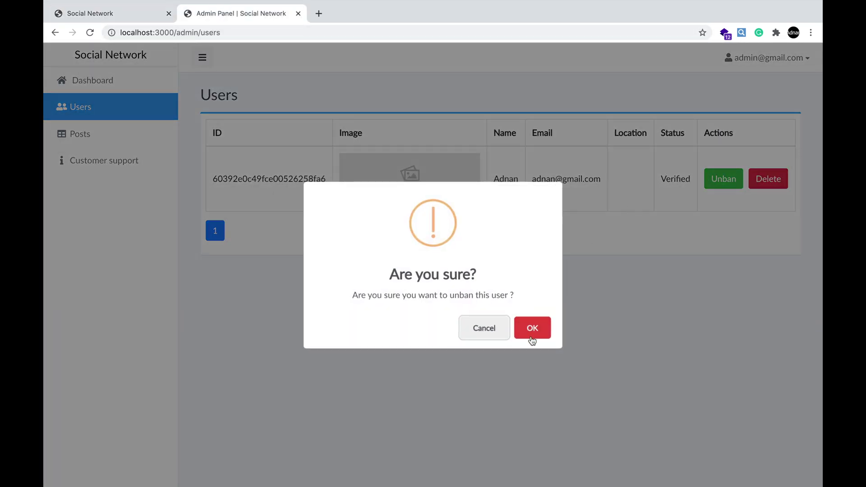
click(532, 336)
click(532, 327)
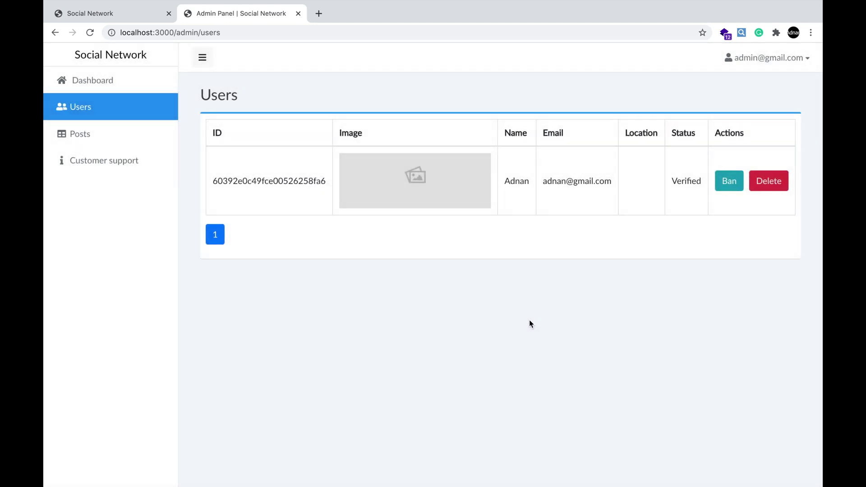
Log in as the unbanned user on the main site, then reload the admin users list.
key(ctrl+shift+Tab)
click(347, 342)
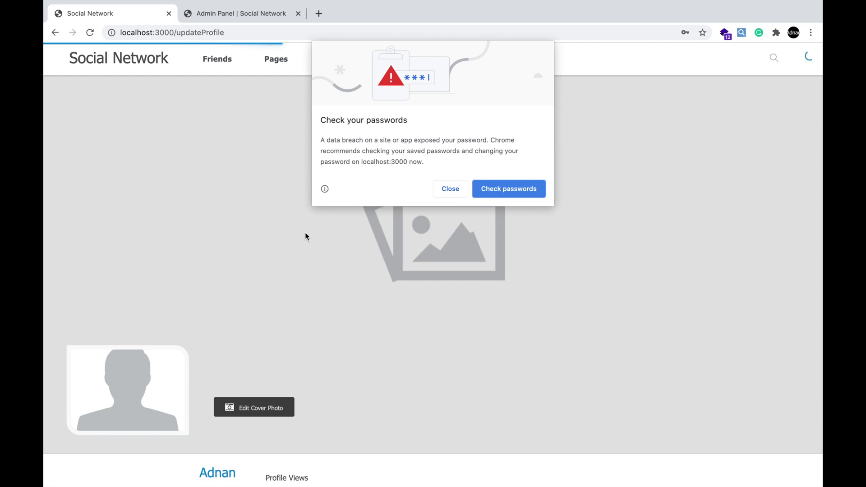
click(450, 189)
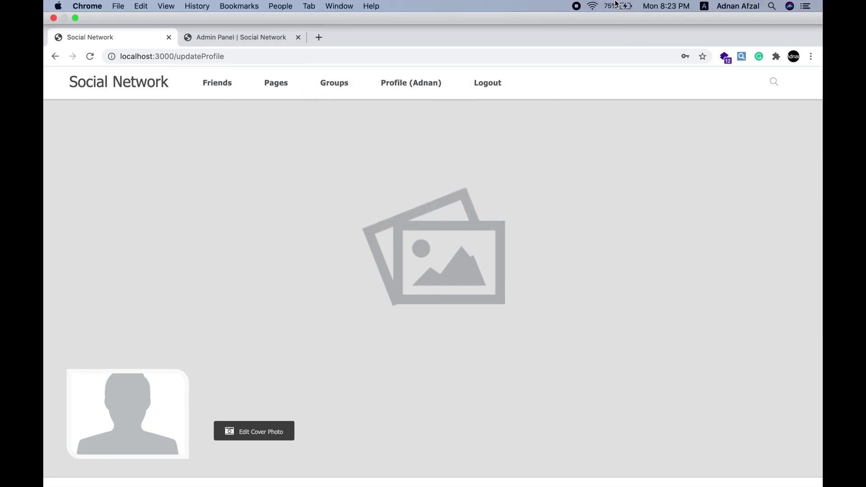
click(241, 13)
click(132, 118)
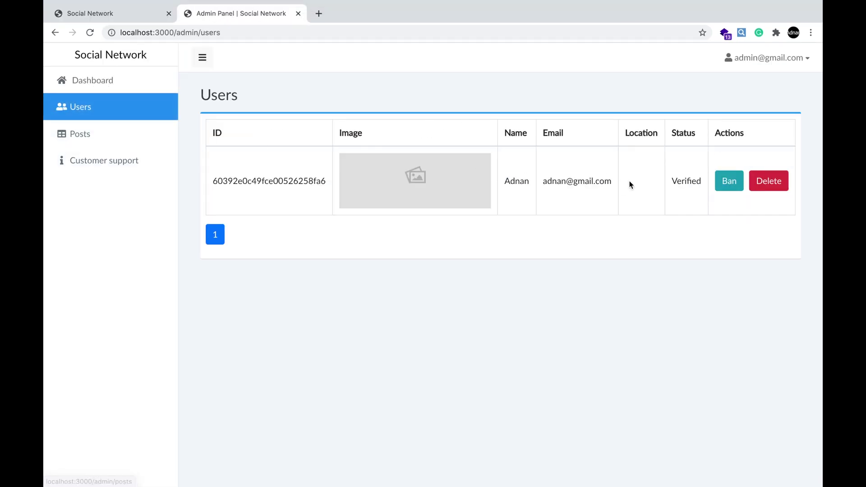
Delete the user account from the admin Users page and check that the main site shows the login page.
click(767, 182)
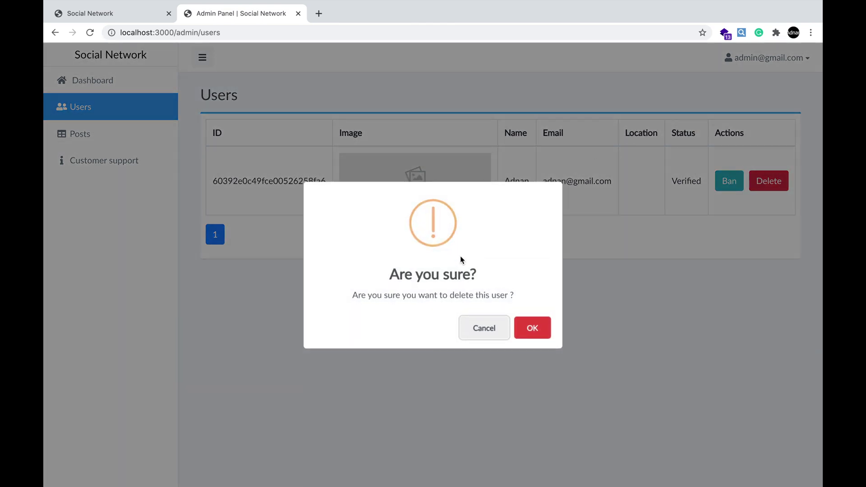
click(537, 331)
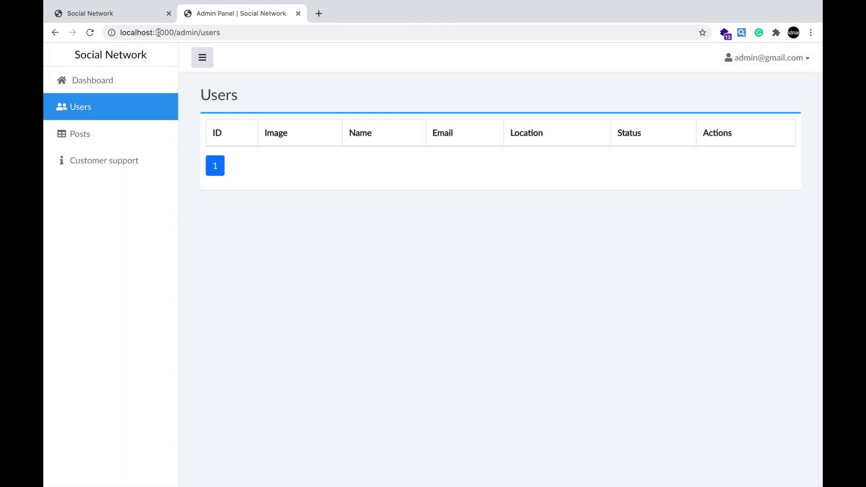
click(123, 15)
click(210, 61)
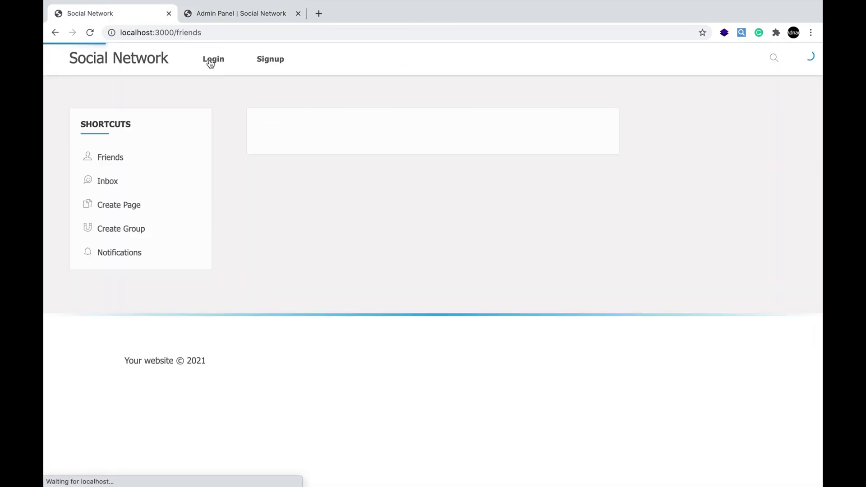
click(221, 65)
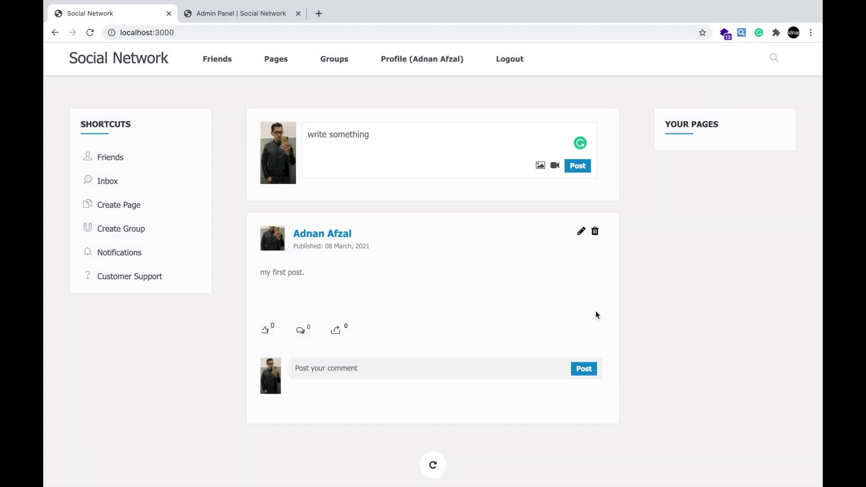
Attempt a post containing a swear word and have it refused for offensive language.
click(158, 57)
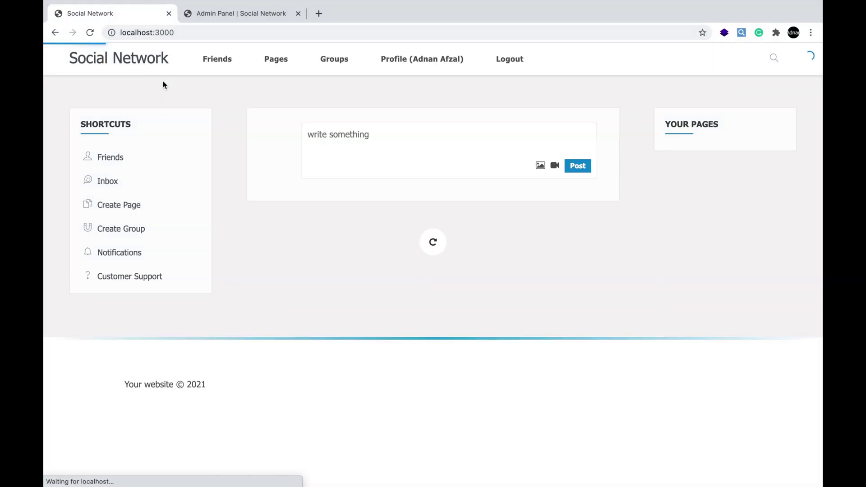
click(339, 134)
text(this is shit)
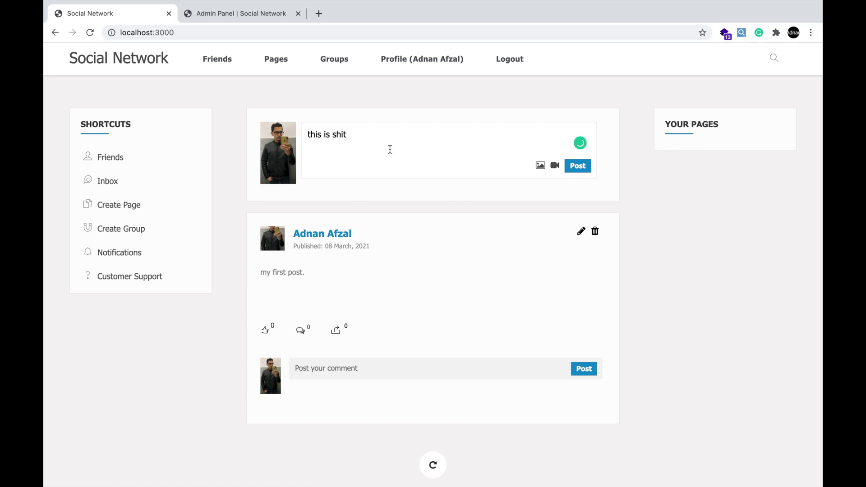
click(578, 166)
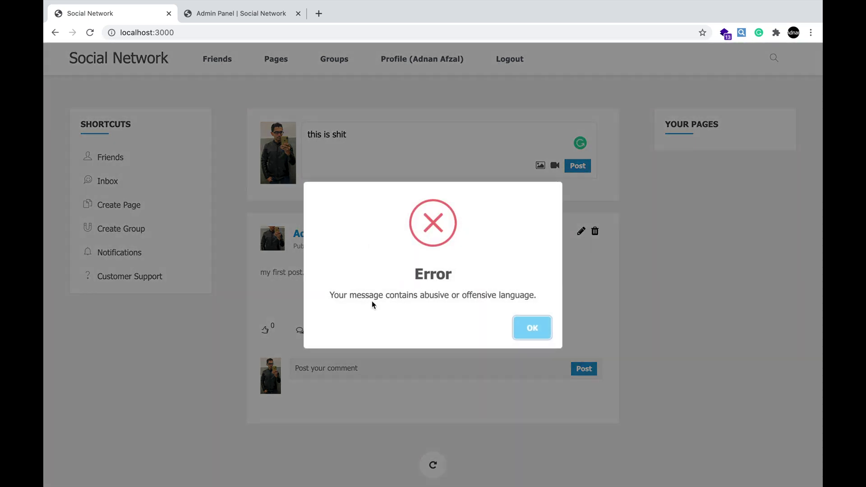
click(527, 327)
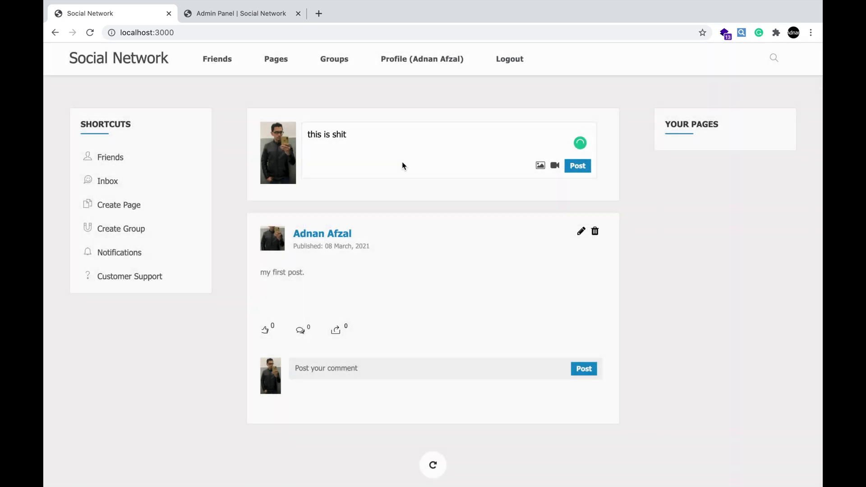
Replace the offensive word with 'good' and publish 'this is good' to the feed.
double_click(341, 135)
text(good)
click(588, 168)
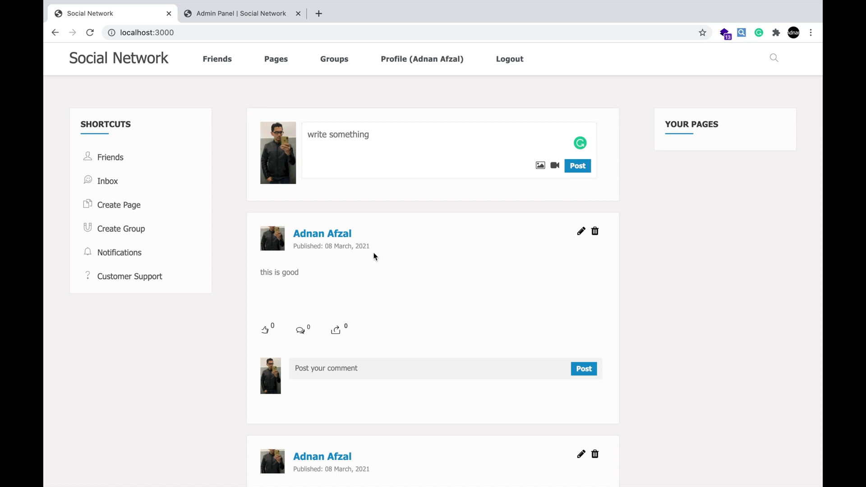
scroll(383, 251, down, 5)
scroll(256, 181, up, 4)
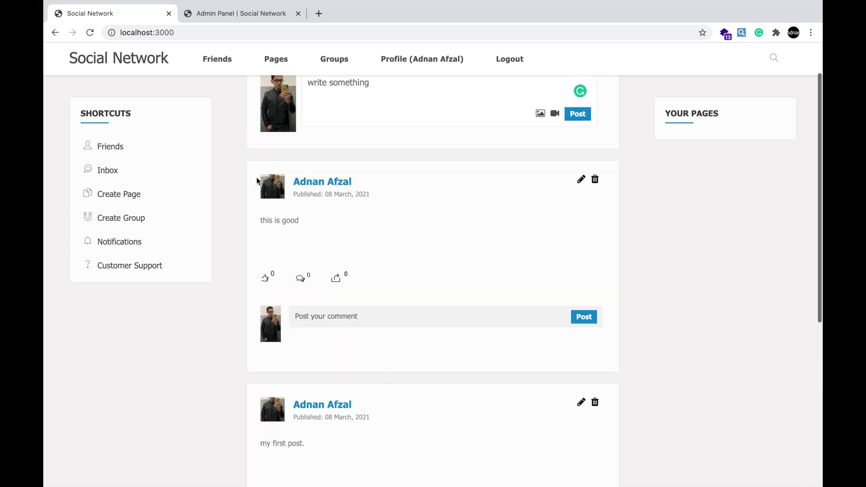
click(101, 64)
scroll(342, 153, down, 3)
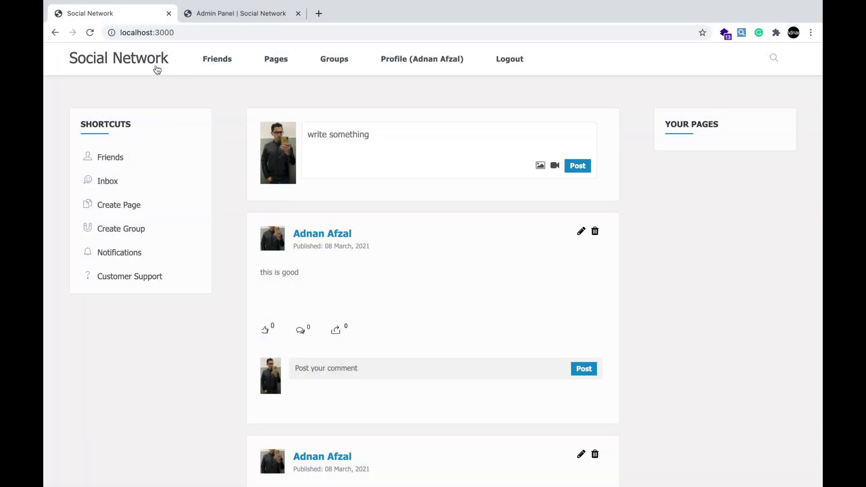
Try posting the image '11.40.15 PM.jpeg' and have it rejected for nudity.
click(157, 70)
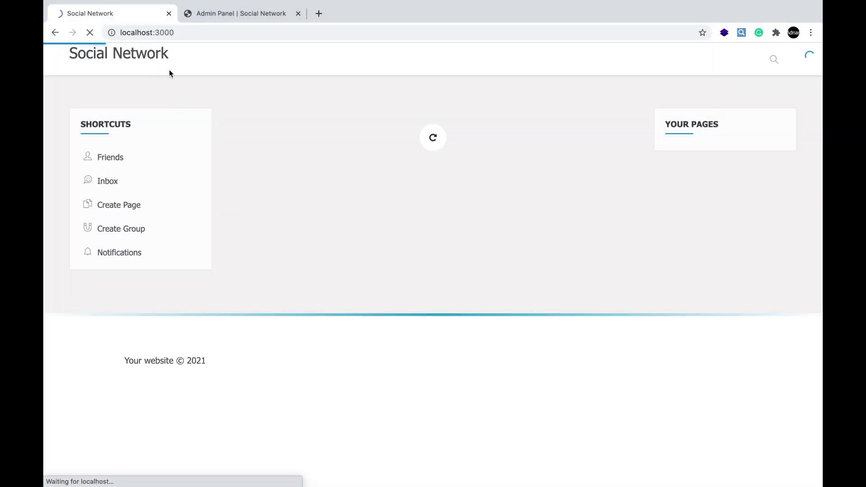
click(541, 165)
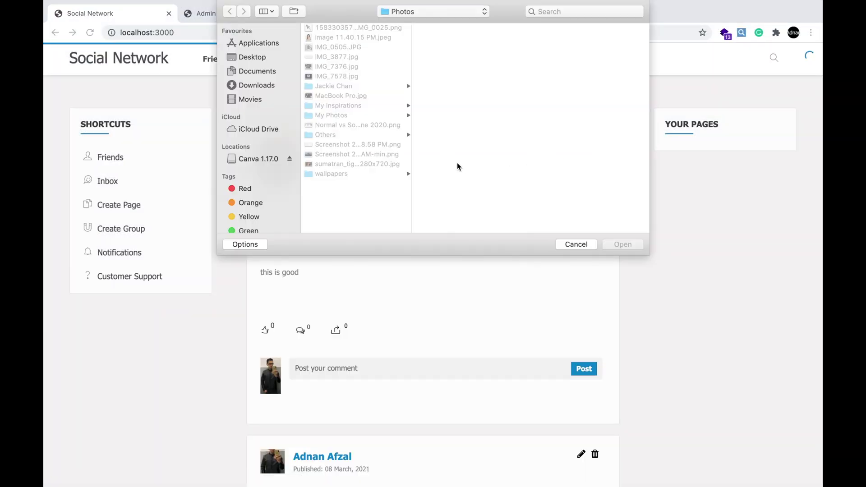
click(347, 37)
click(623, 245)
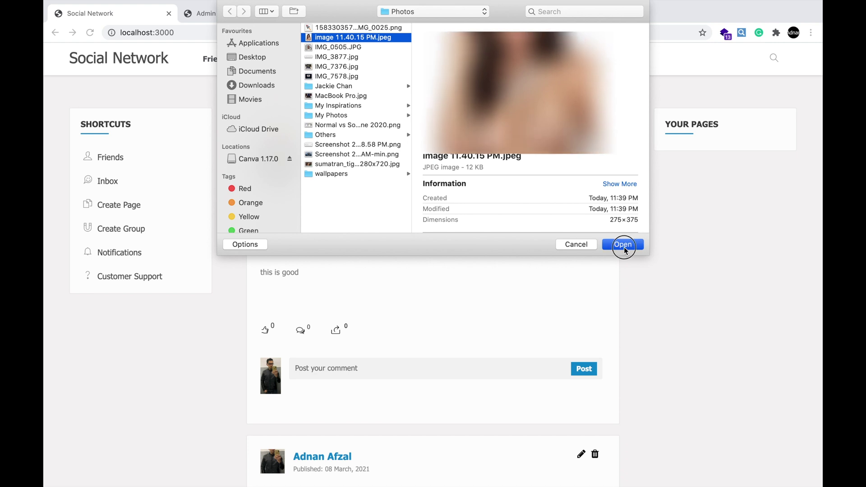
click(579, 243)
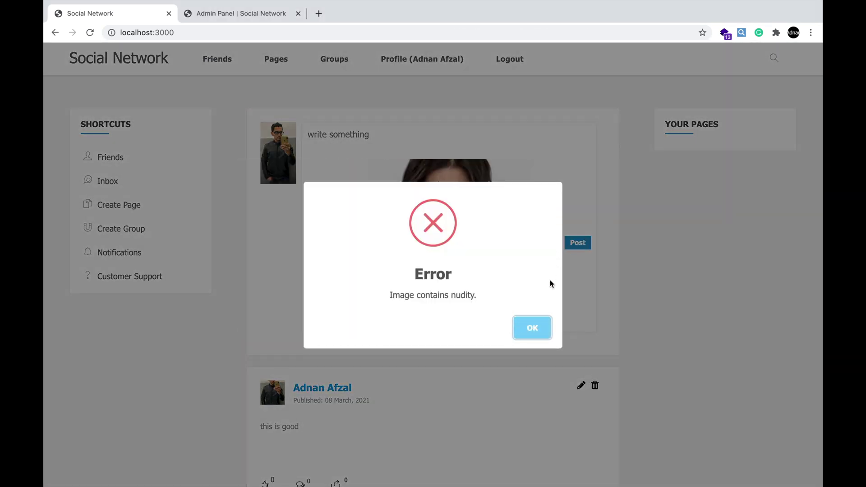
click(544, 328)
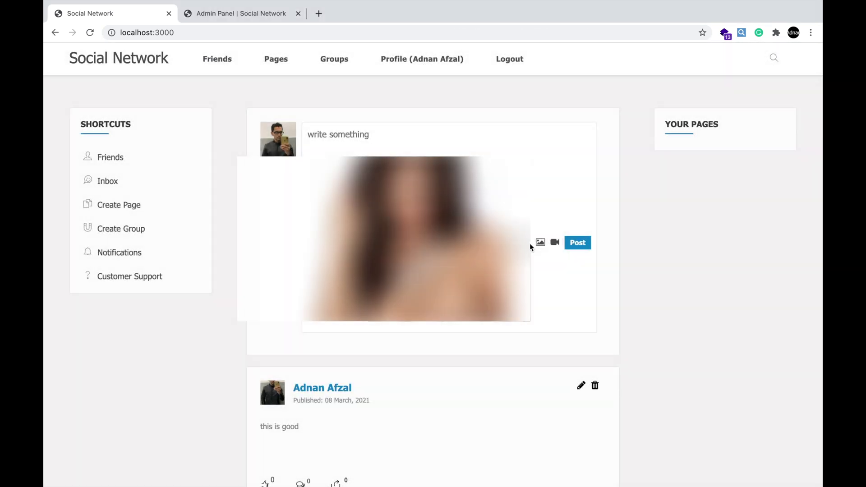
Publish a post with the rocket image and reload the feed to see it.
click(541, 246)
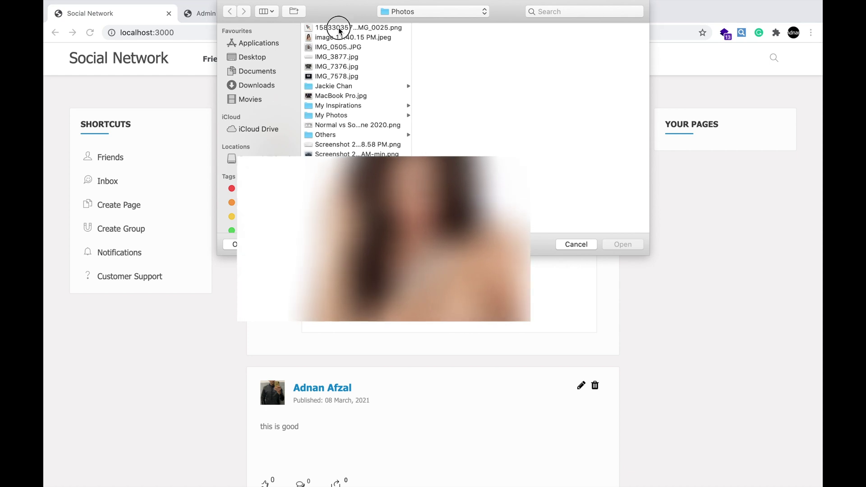
double_click(414, 73)
click(578, 242)
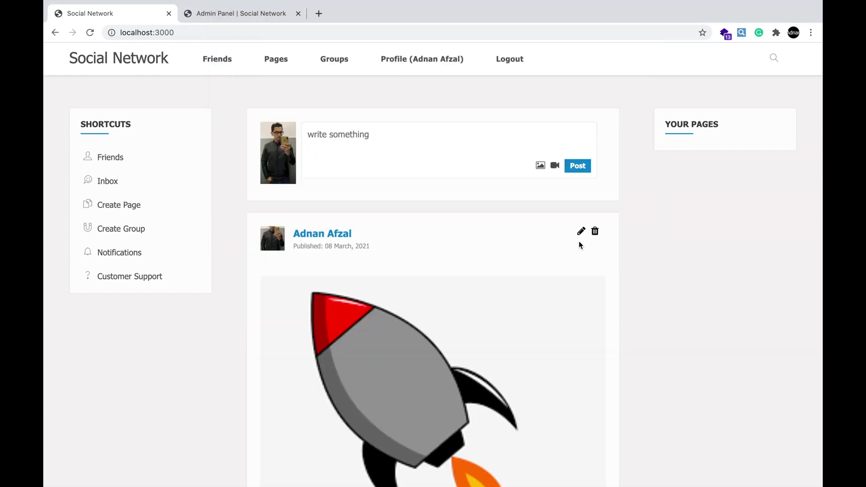
scroll(464, 257, down, 8)
scroll(495, 262, up, 8)
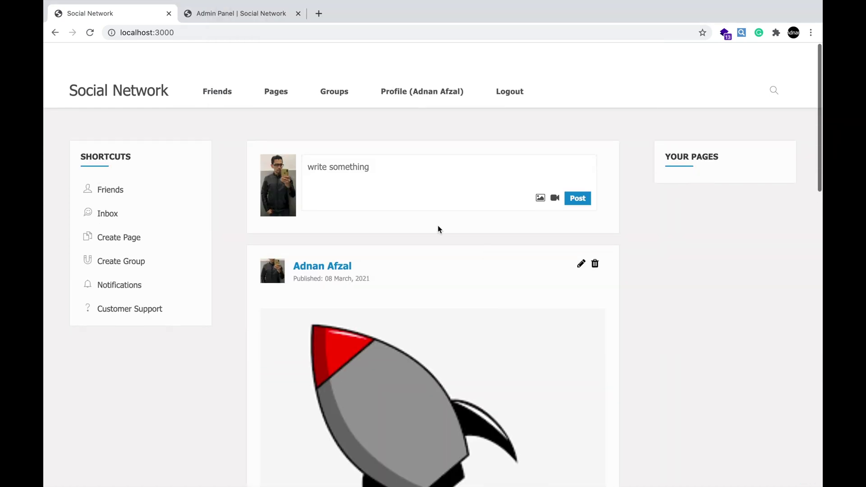
click(156, 62)
scroll(291, 175, down, 2)
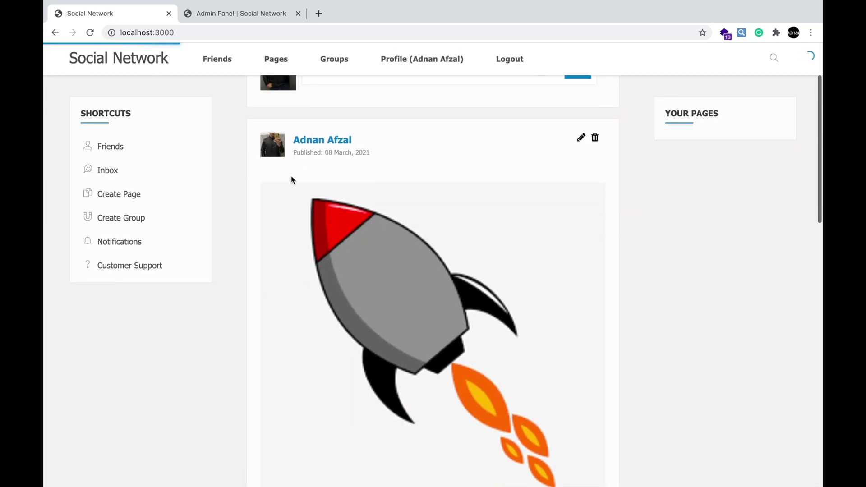
click(245, 15)
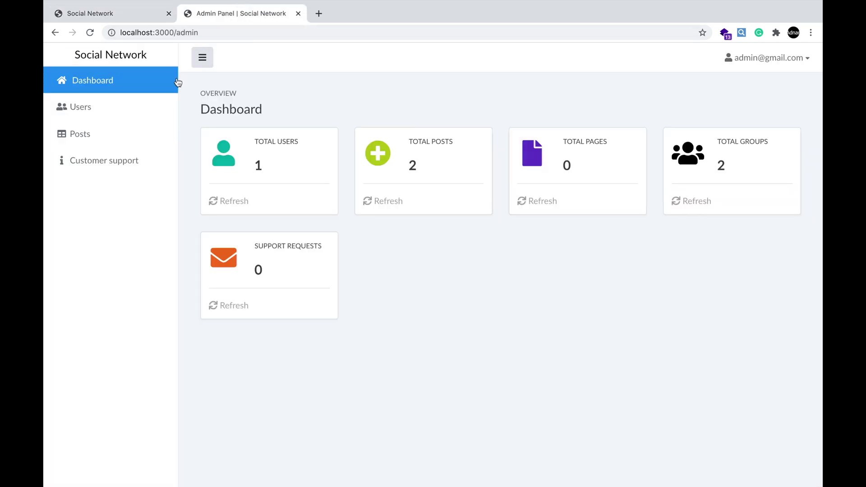
Delete the rocket-image post from the admin Posts list and reload the user's feed to confirm.
click(95, 133)
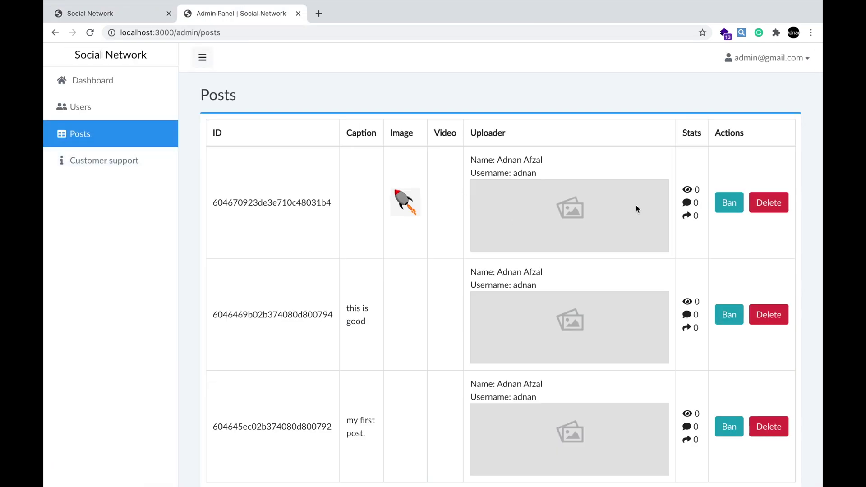
click(769, 203)
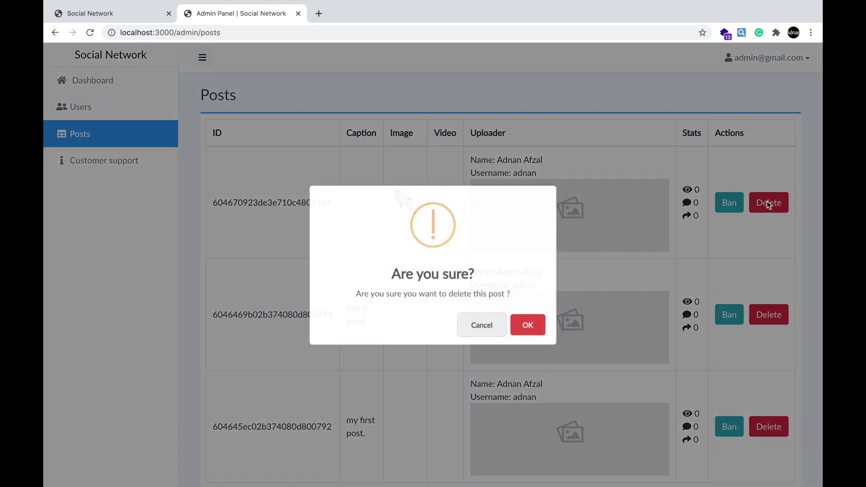
click(533, 328)
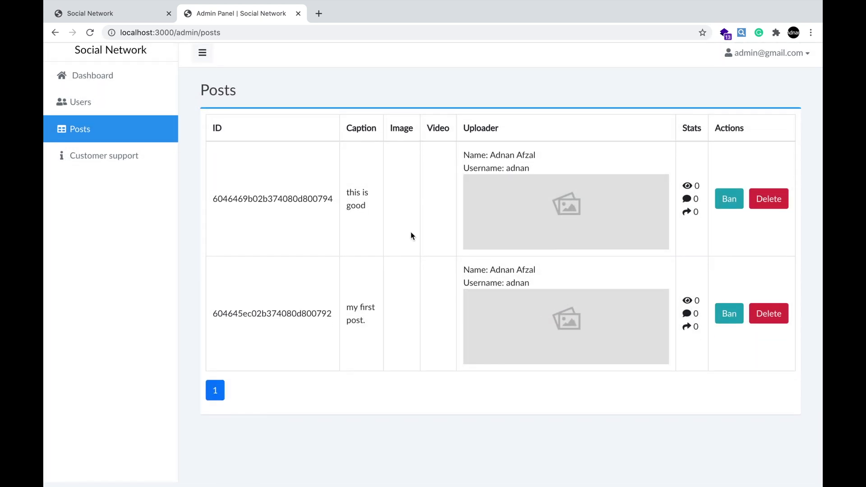
click(100, 15)
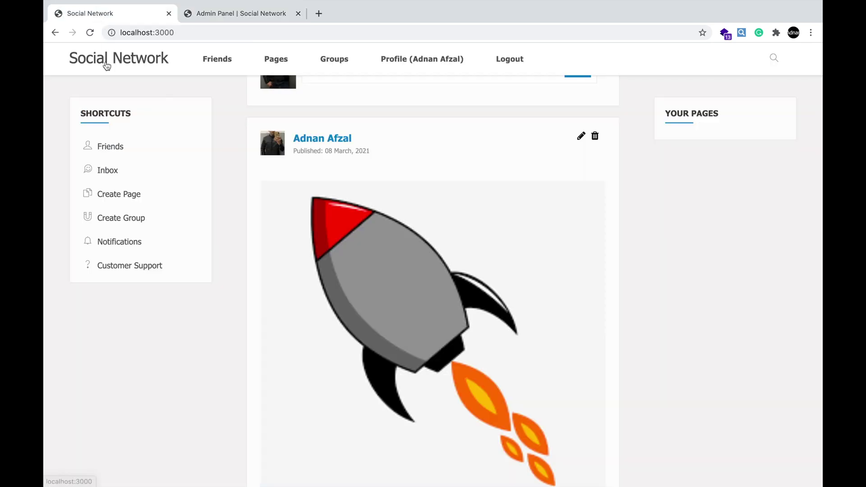
click(106, 66)
scroll(418, 201, down, 2)
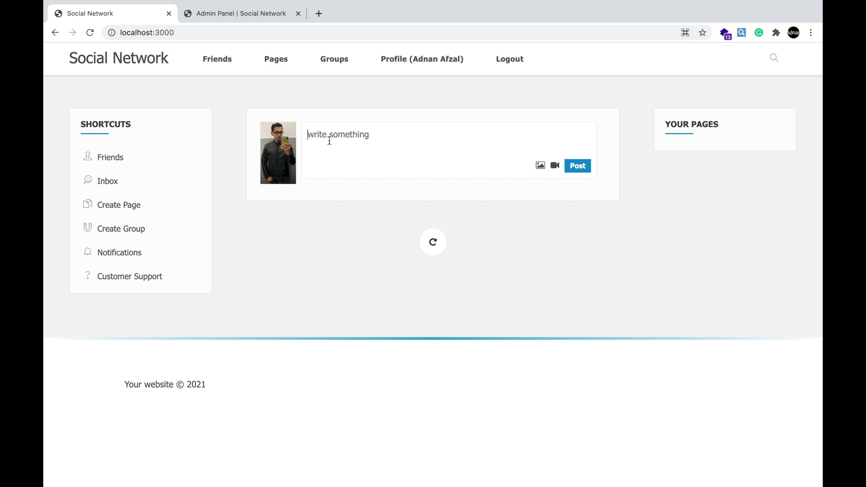
Publish 'my first post.' on the feed, then ban it from admin Posts with reason 'violates privacy policy.'.
text(my first post.)
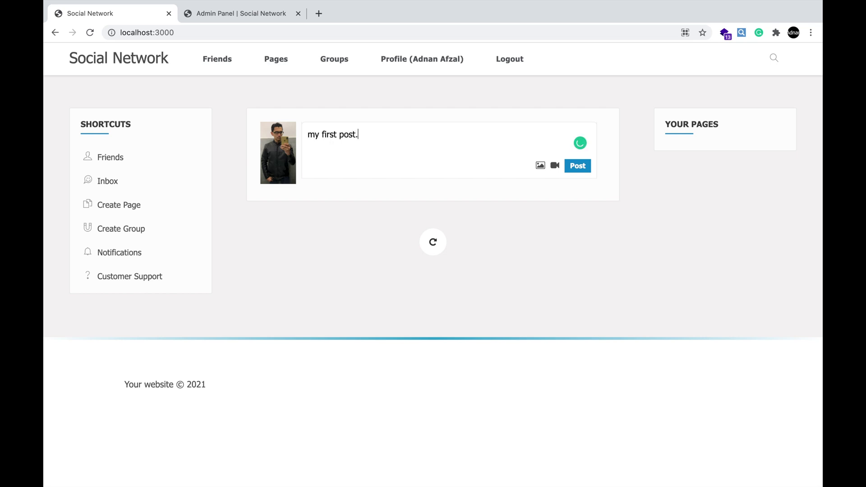
click(583, 167)
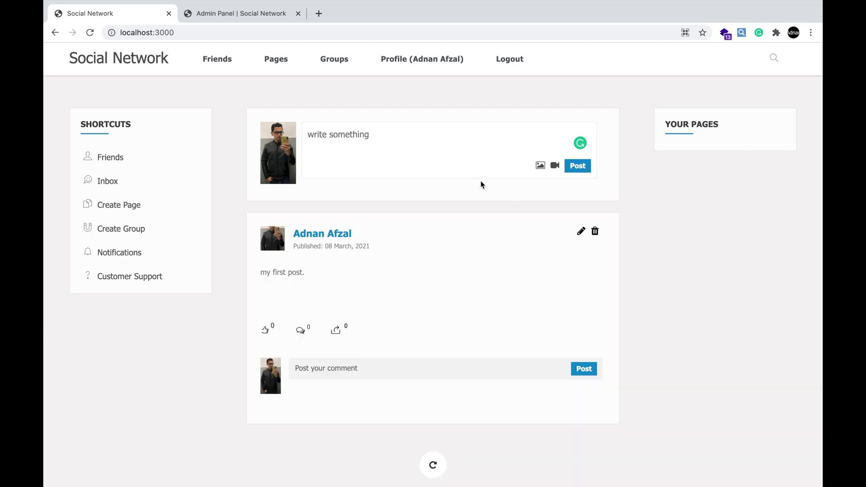
click(210, 16)
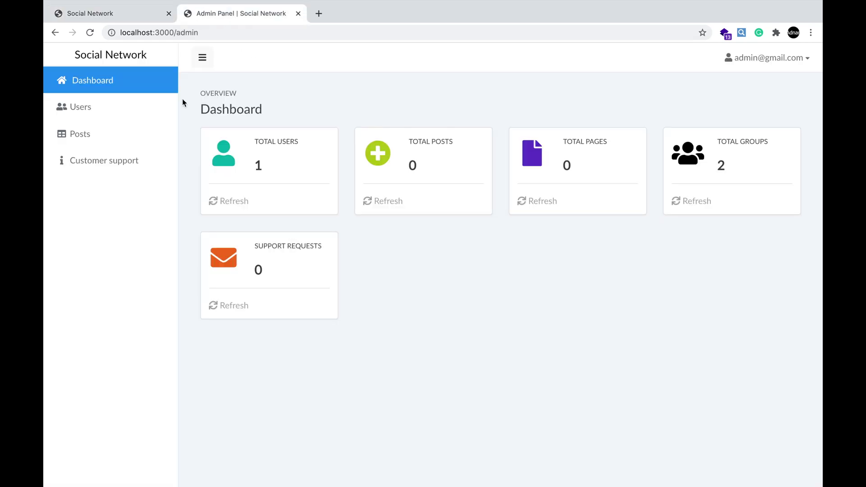
click(102, 140)
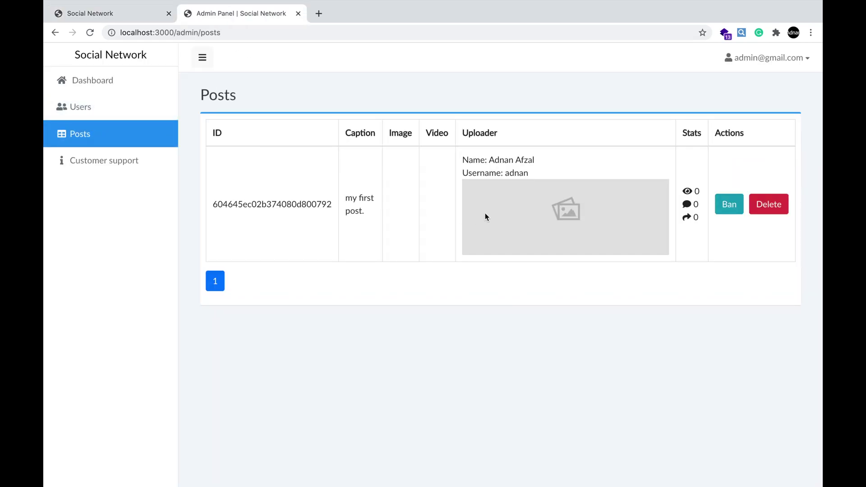
click(728, 212)
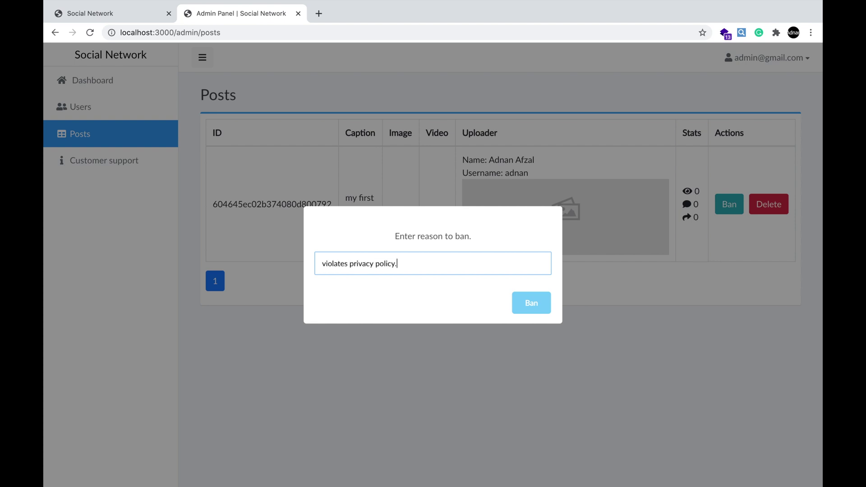
click(532, 300)
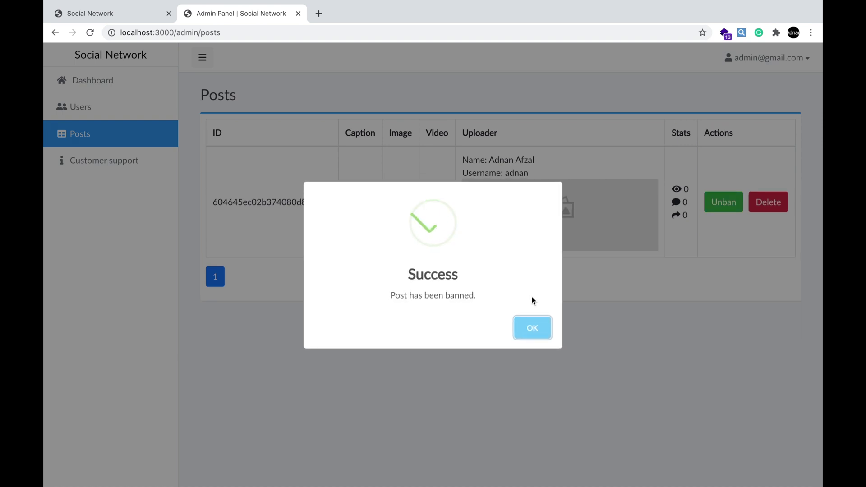
click(532, 326)
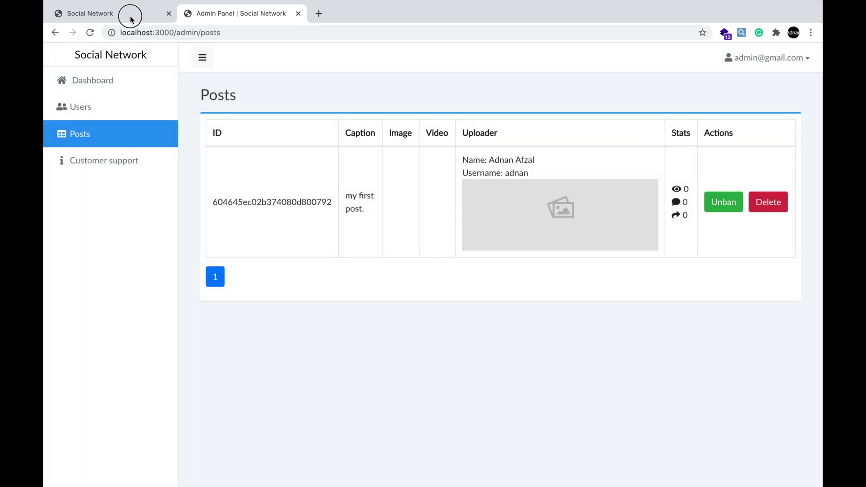
click(131, 18)
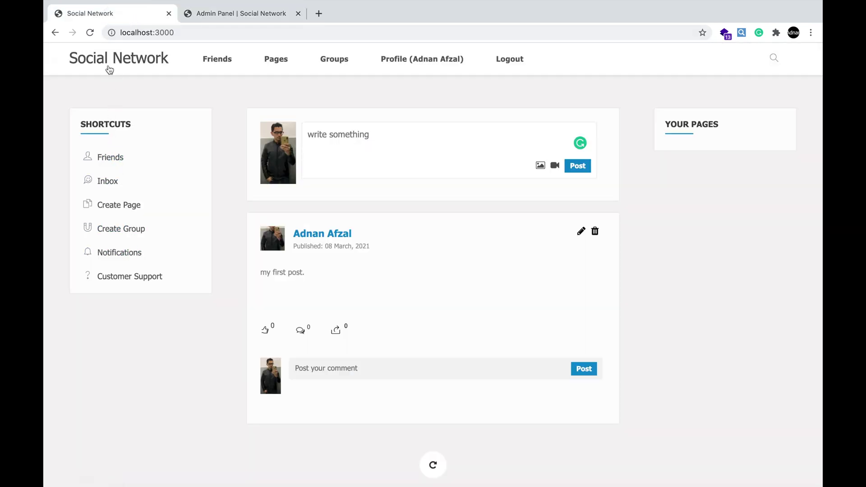
click(109, 69)
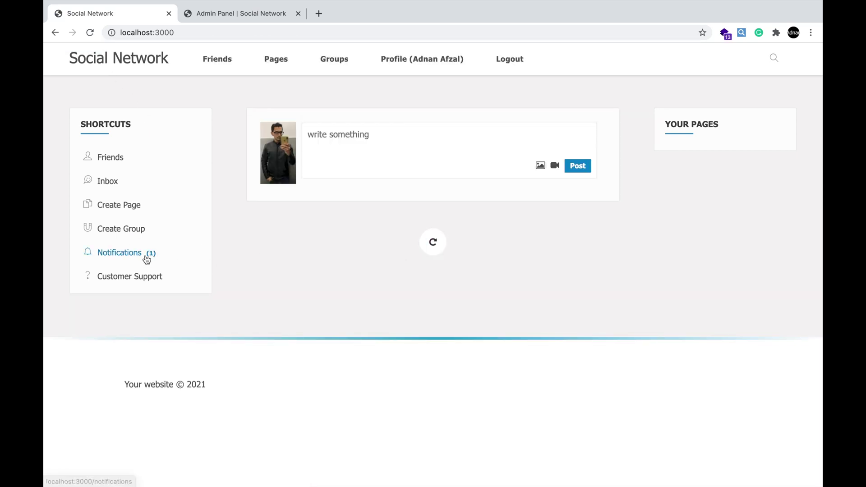
click(116, 255)
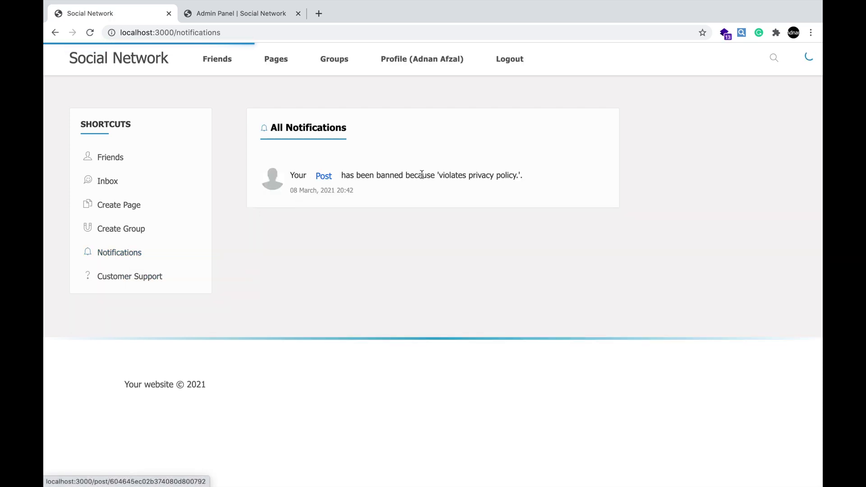
click(326, 180)
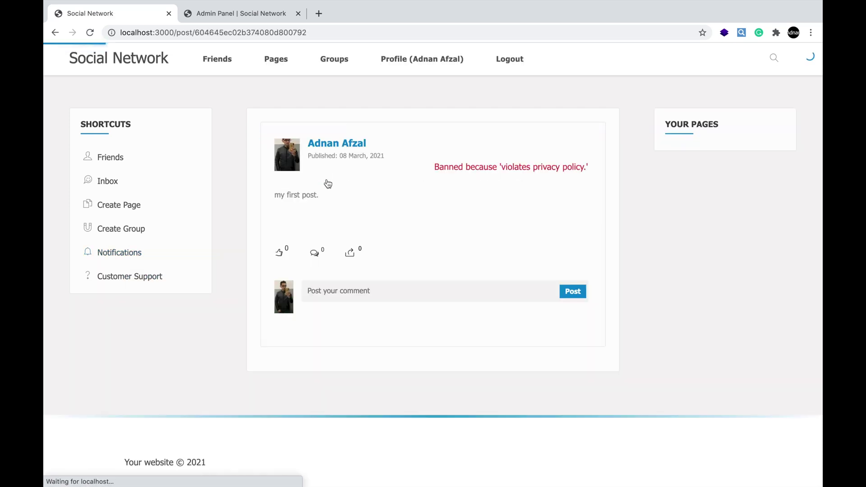
drag(440, 168, 556, 170)
click(457, 185)
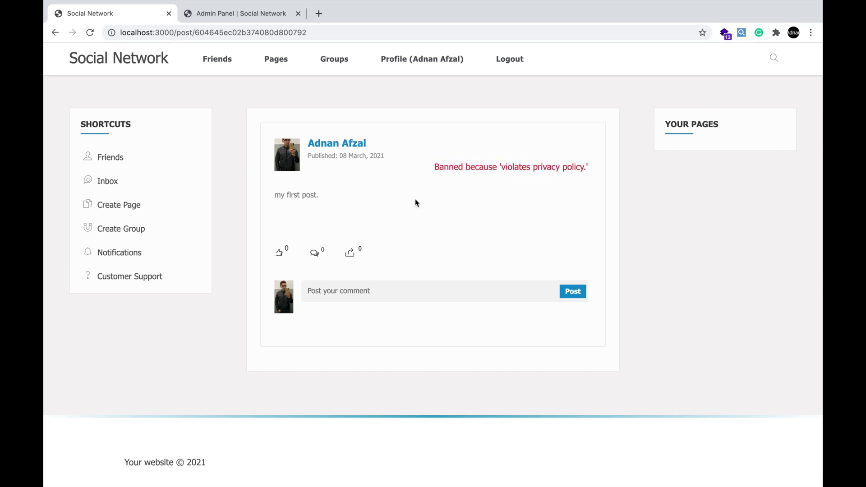
click(236, 14)
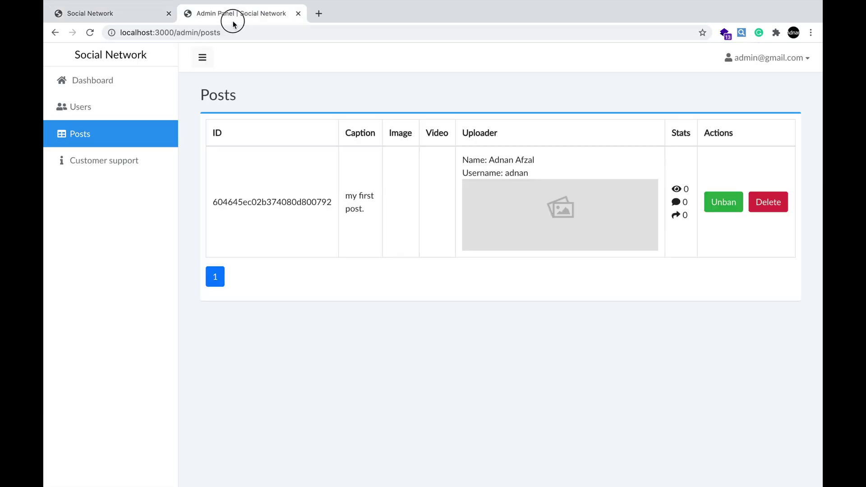
Unban 'my first post.' in the admin panel and reload the user's view to confirm the ban notice is gone.
click(709, 203)
click(547, 330)
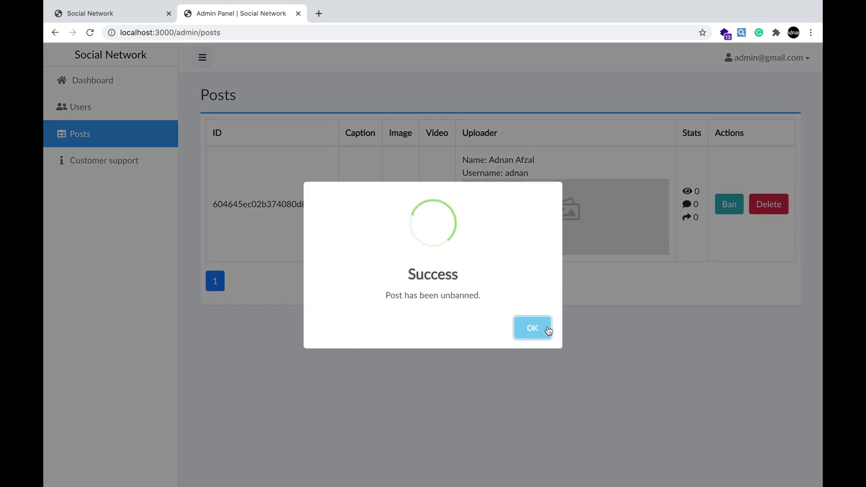
click(548, 331)
click(128, 13)
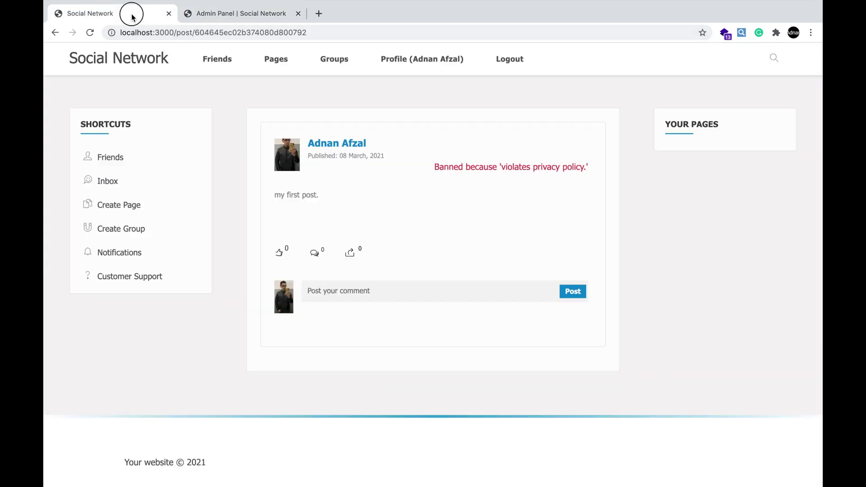
click(91, 32)
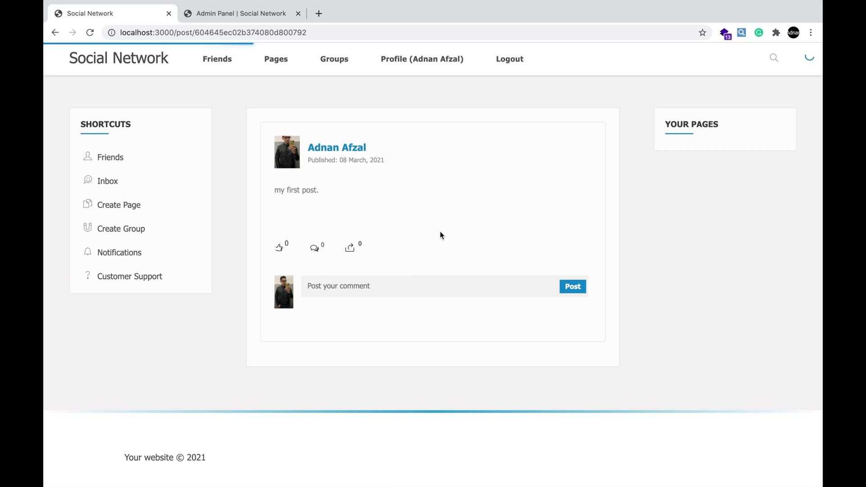
click(155, 62)
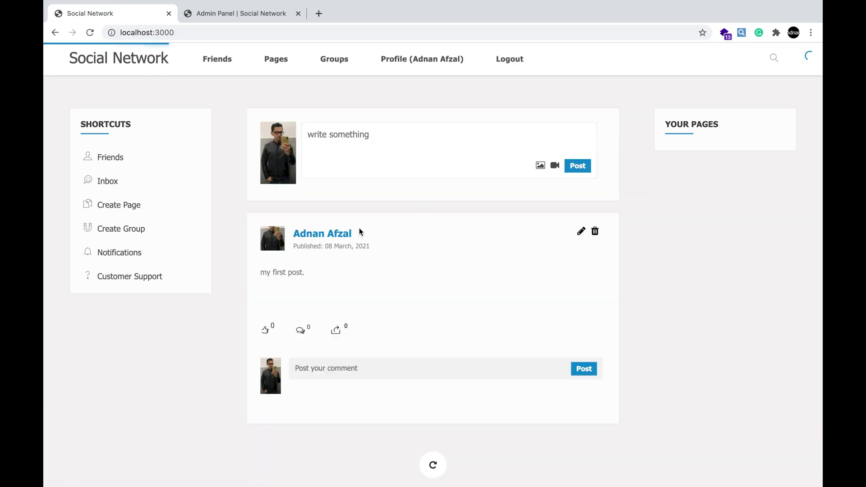